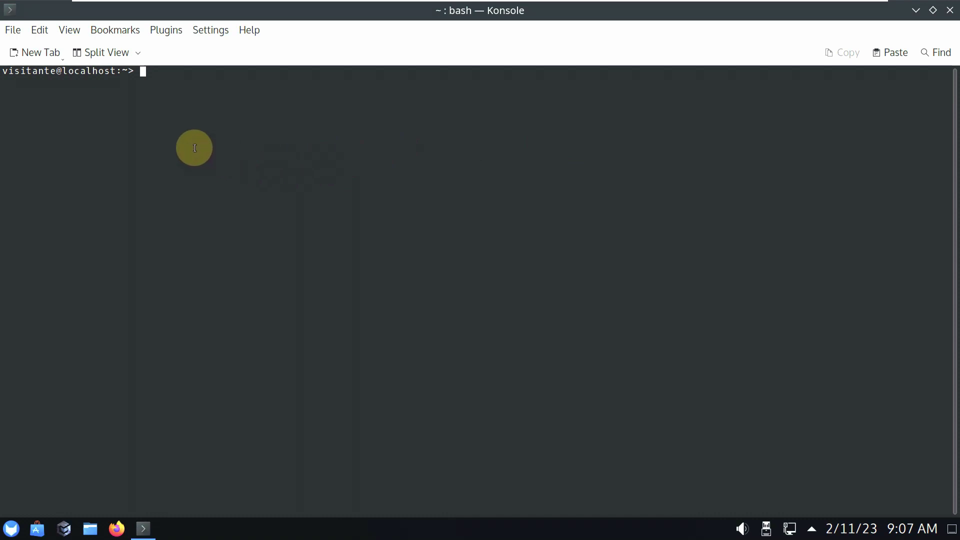
Print system information in the terminal with inxi, followed by the inxi -b and inxi -G reports
type("ini")
key("BackSpace")
type("xi")
key("Return")
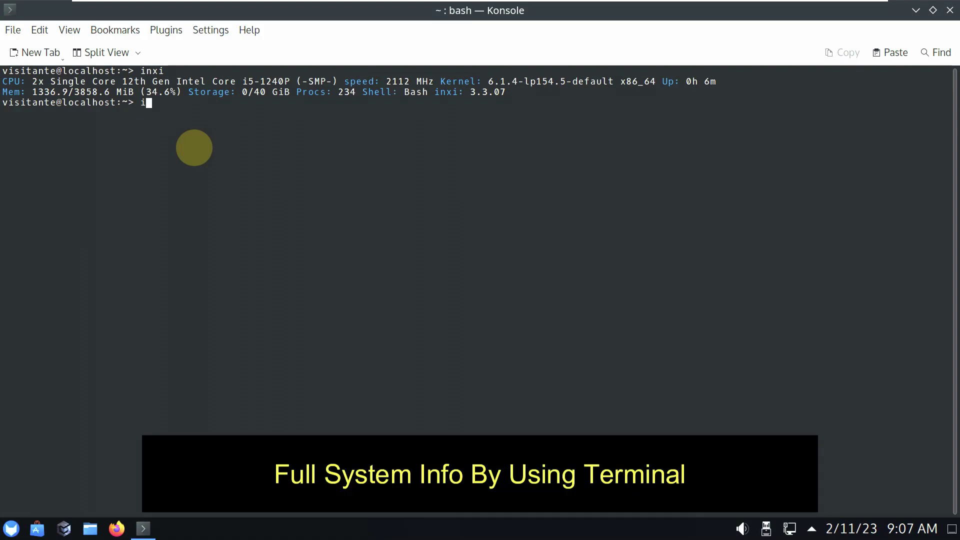
type("inxi -b")
key("Return")
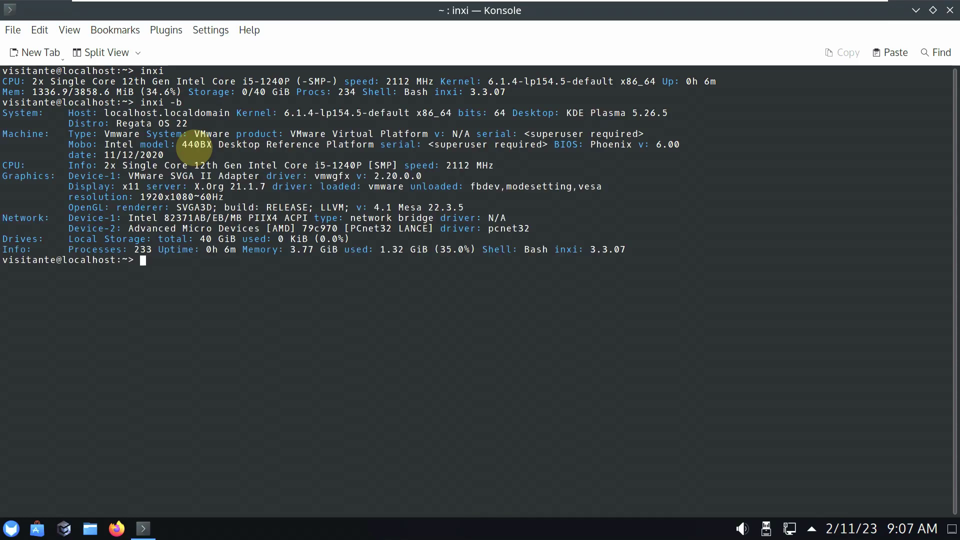
type("inxi -G")
key("Return")
Try to identify the distribution by running neofetch and printing the contents of /etc/issue
type("neofetch")
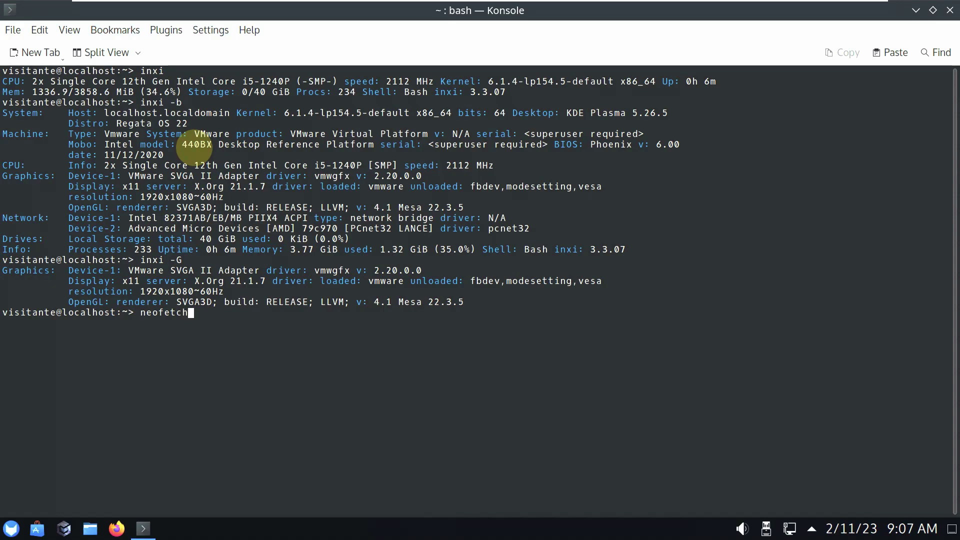
key("Return")
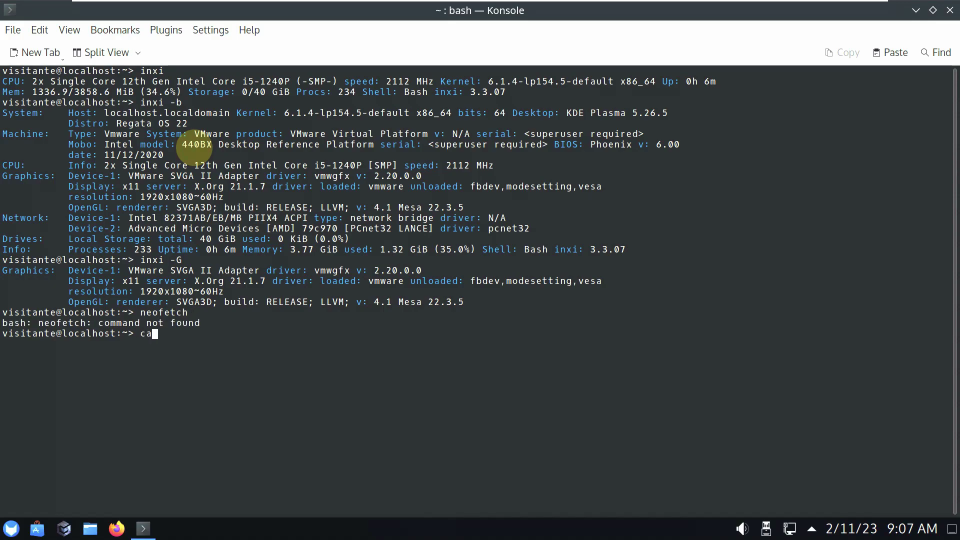
type("cat /etc/issue")
key("Return")
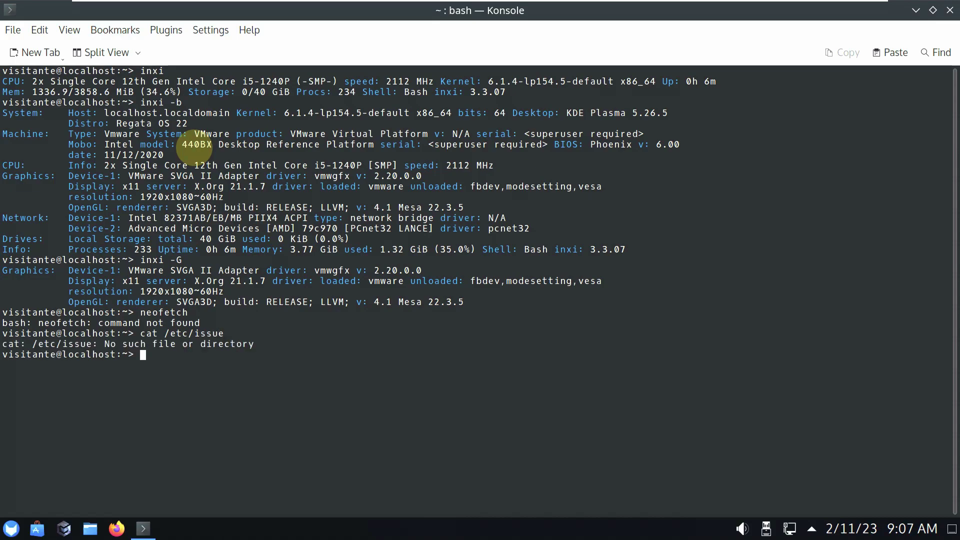
Print the full kernel information with uname -a and the kernel release alone with uname -r
type("uname -a")
key("Return")
type("un")
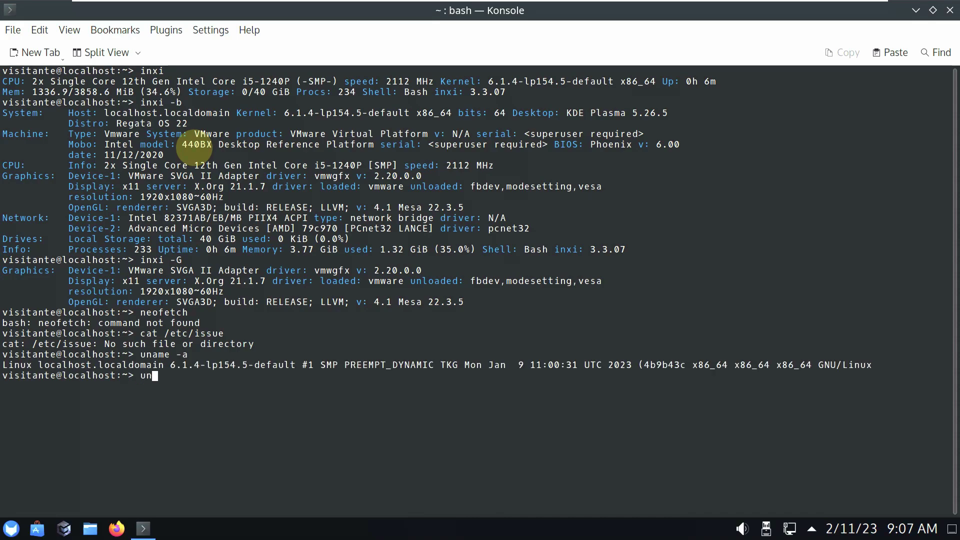
type("ame -r")
key("Return")
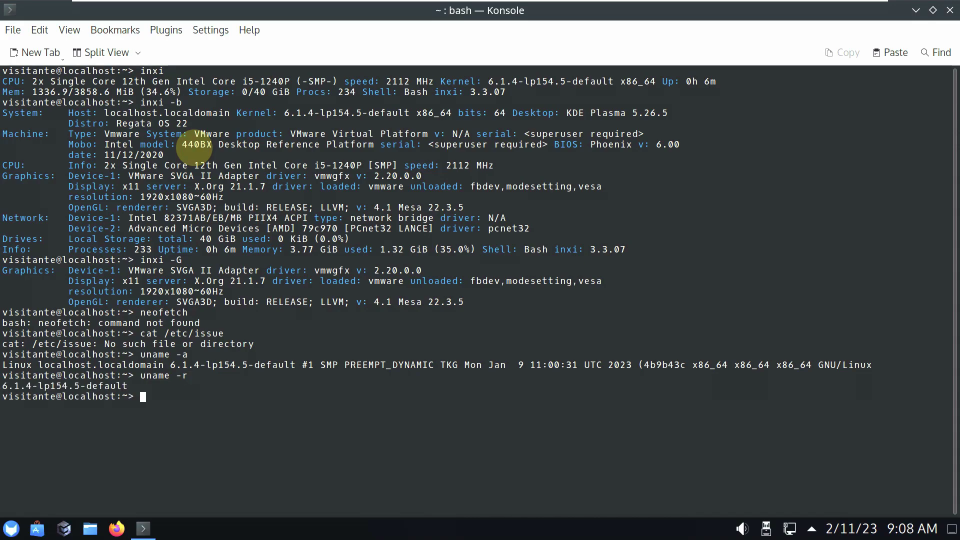
Try to run the htop process viewer and end the terminal session with exit
type("htop")
key("Return")
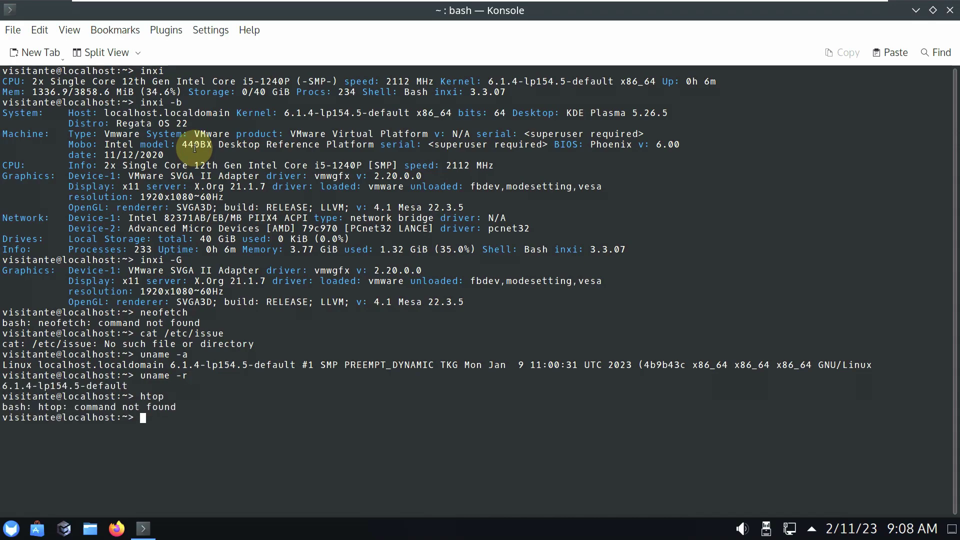
type("exit")
key("Return")
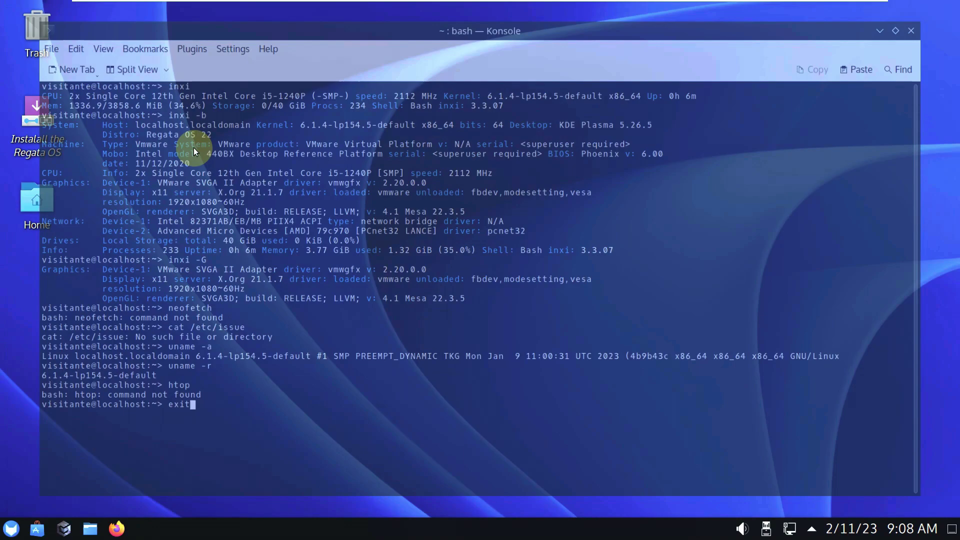
Switch to the Dolphin file manager, maximize it to view its About information, and close it
left_click(92, 529)
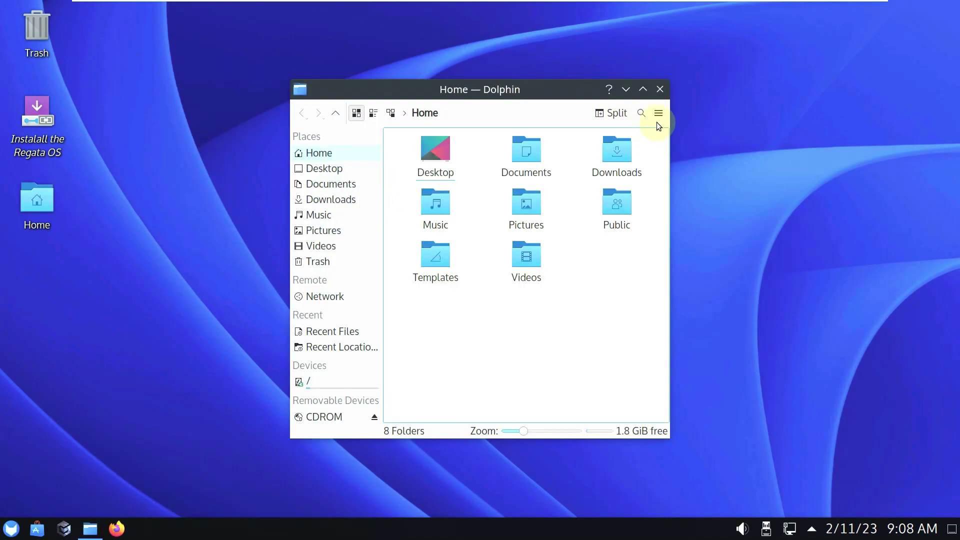
left_click(643, 89)
key("F10")
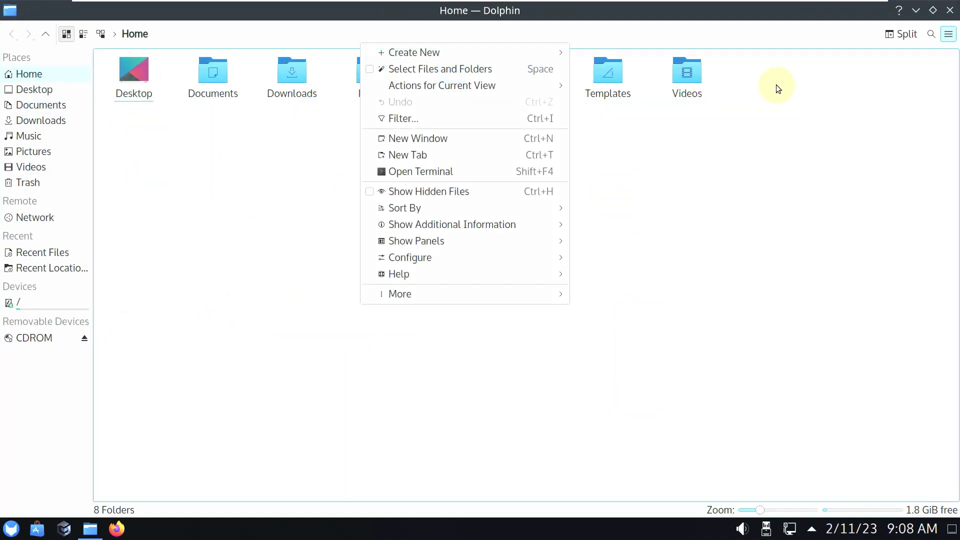
mouse_move(486, 279)
left_click(599, 370)
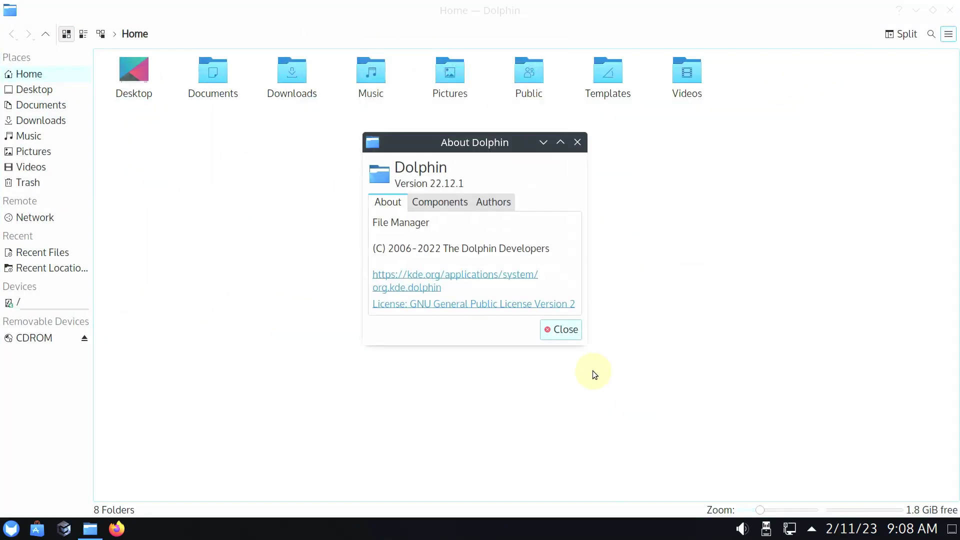
left_click(567, 335)
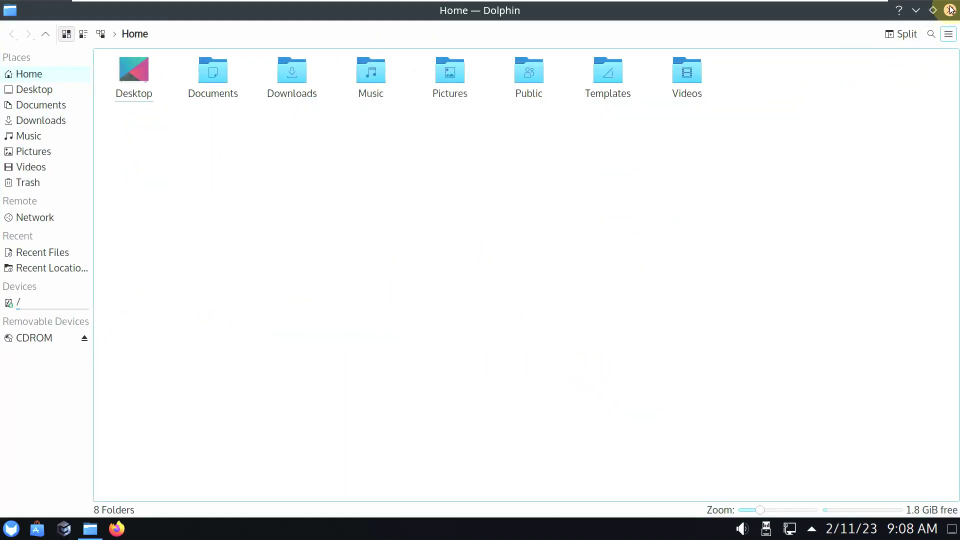
left_click(949, 10)
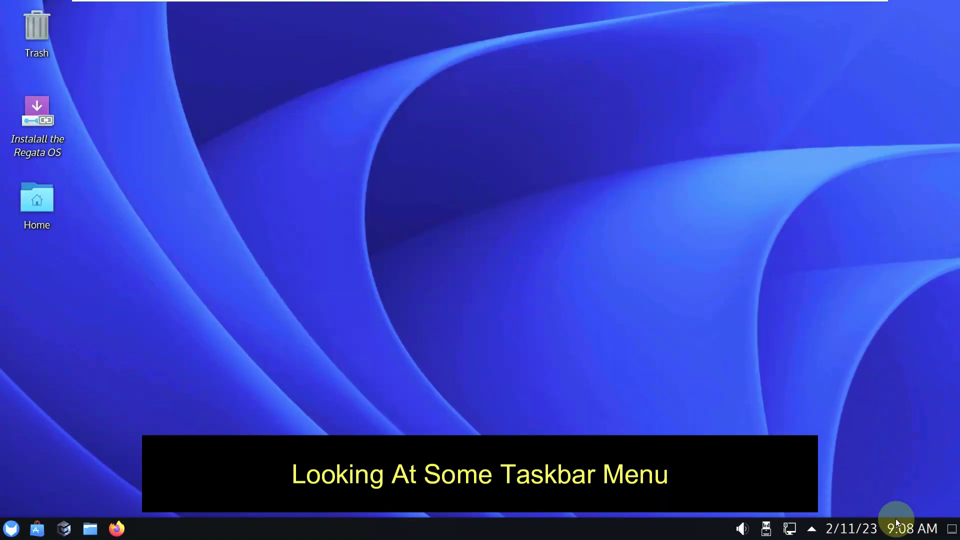
Look at the calendar behind the taskbar clock and the hidden Status and Notifications items
left_click(904, 533)
left_click(900, 531)
left_click(850, 529)
left_click(830, 529)
left_click(809, 529)
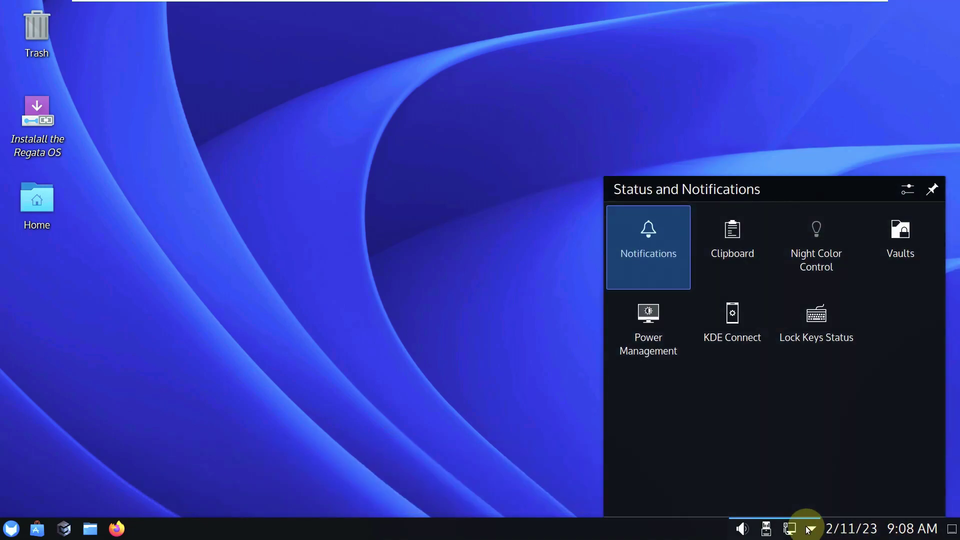
Check the network connections and the removable devices in the system tray
left_click(793, 528)
left_click(793, 529)
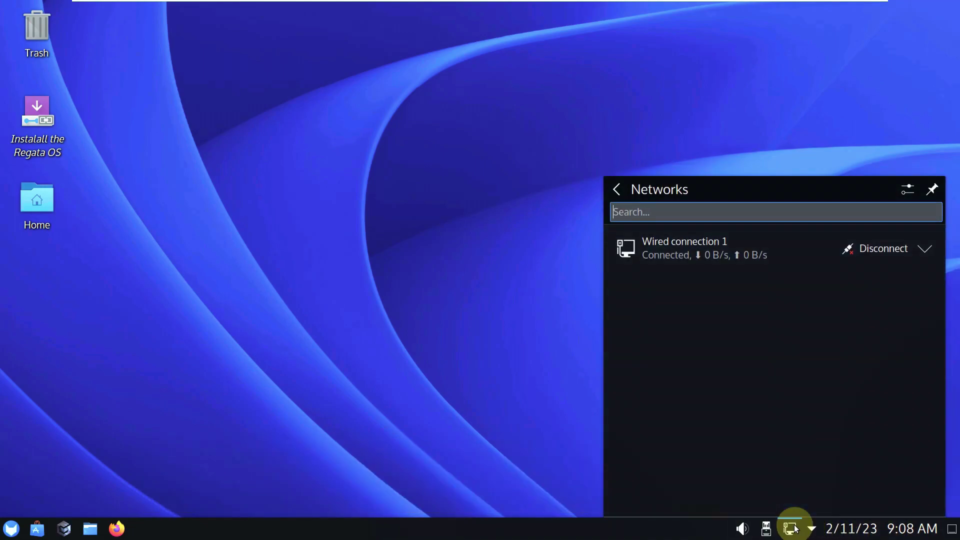
left_click(765, 529)
left_click(765, 528)
Review the audio volume settings for devices and applications, and dismiss the volume popup
left_click(741, 529)
left_click(741, 529)
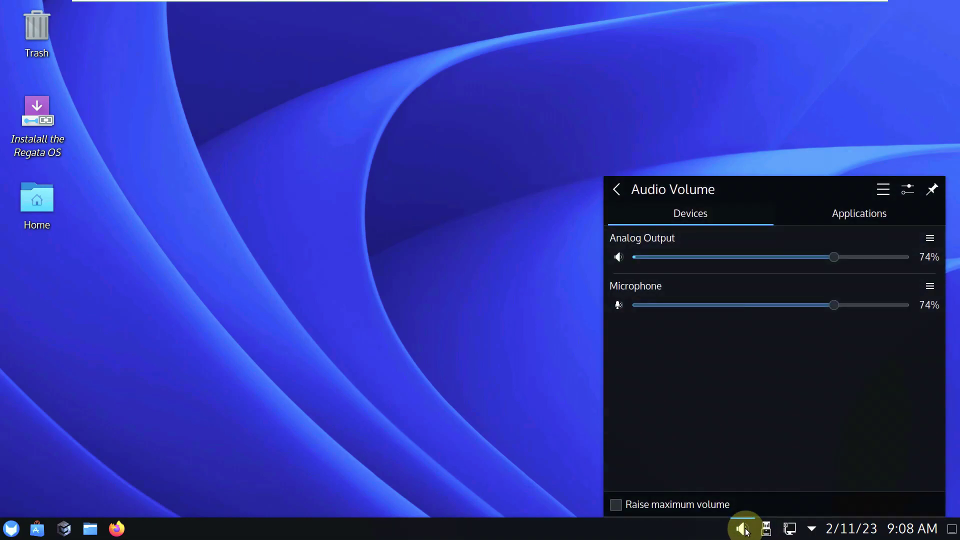
left_click(862, 218)
left_click_drag(674, 189, 690, 68)
left_click(263, 169)
View the Folder View About page in the desktop settings and set the desktop wallpaper to petals
right_click(260, 136)
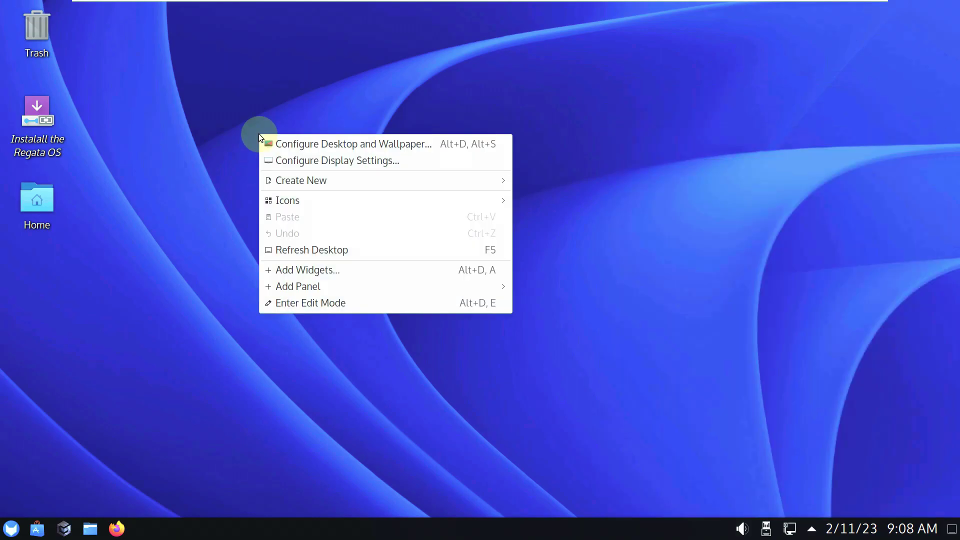
left_click(288, 145)
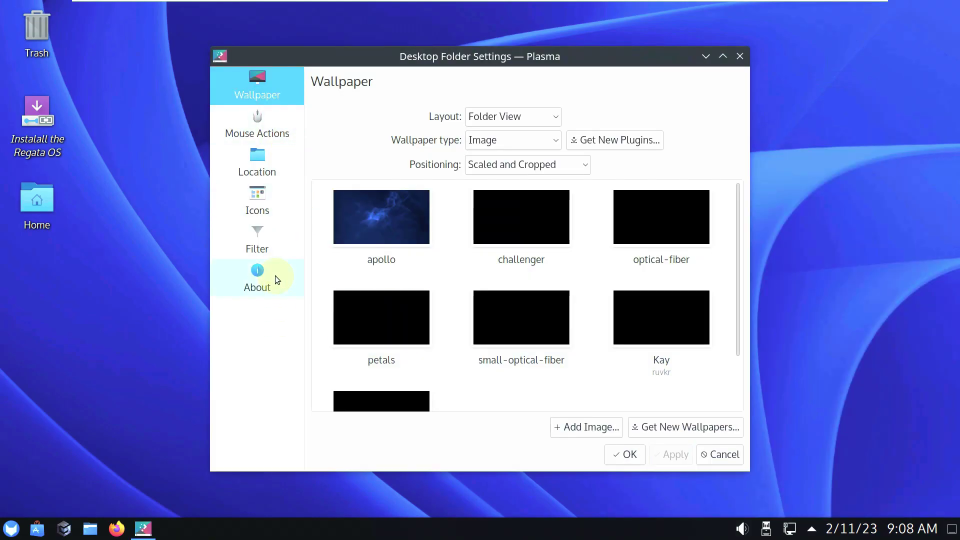
left_click(277, 279)
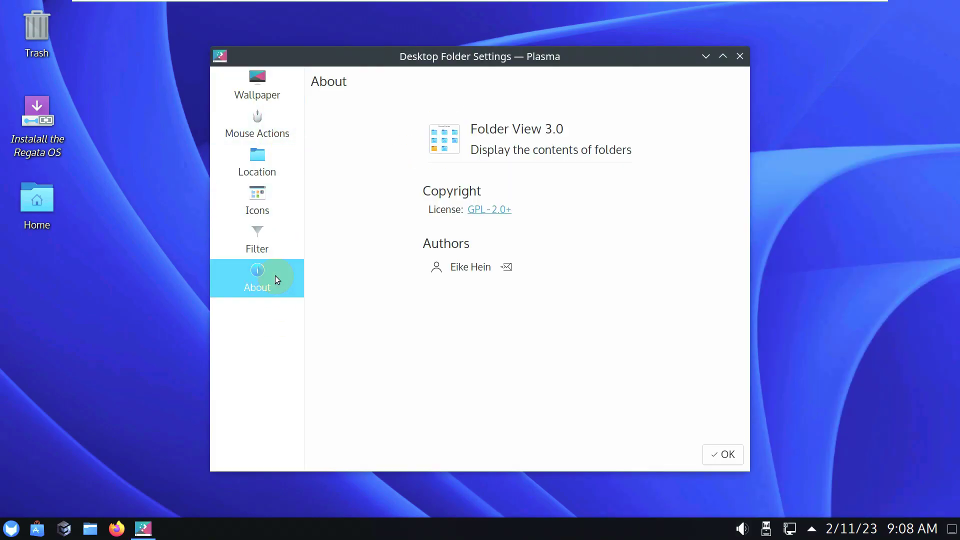
left_click(256, 89)
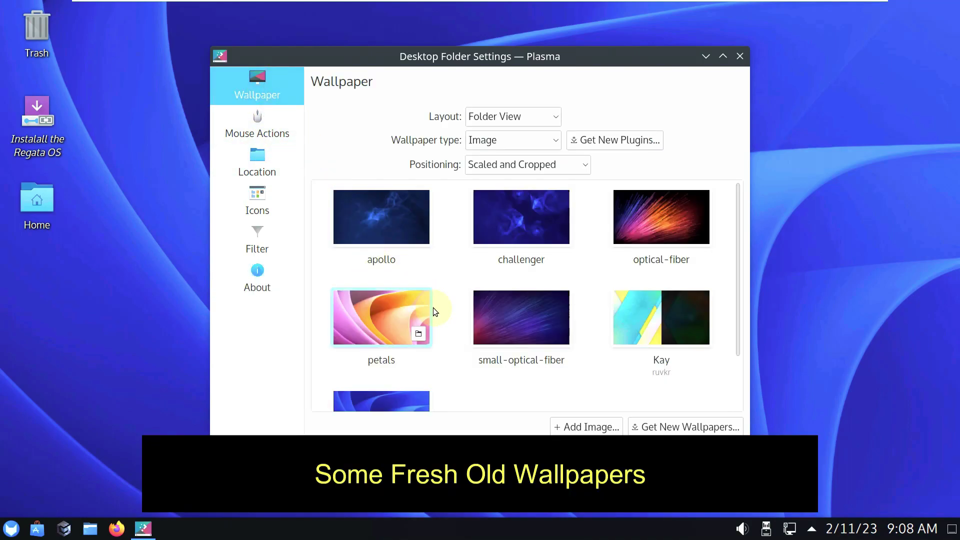
scroll(382, 317, "down", 1)
left_click(381, 248)
key("Escape")
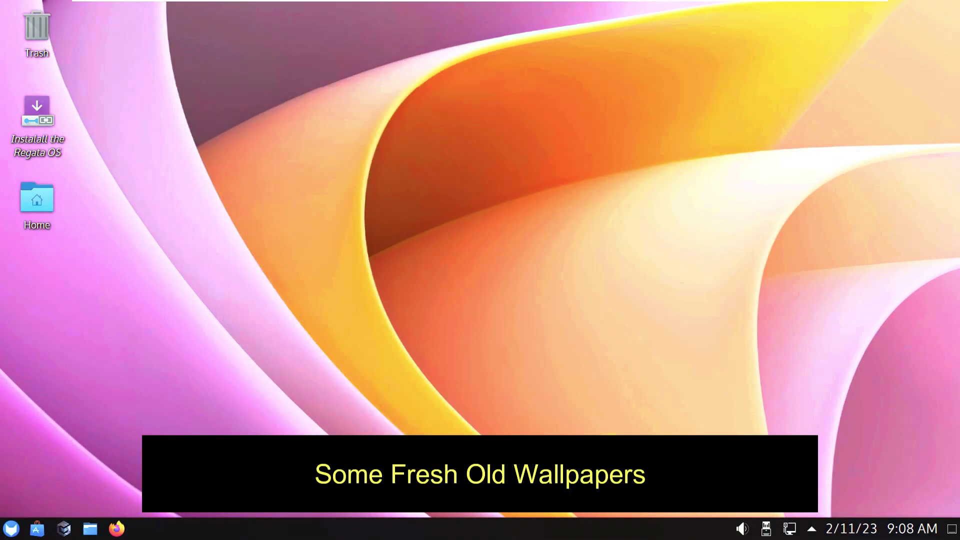
Browse the alphabetical list of all installed applications and open Regata OS Game Access
left_click(10, 528)
left_click(68, 199)
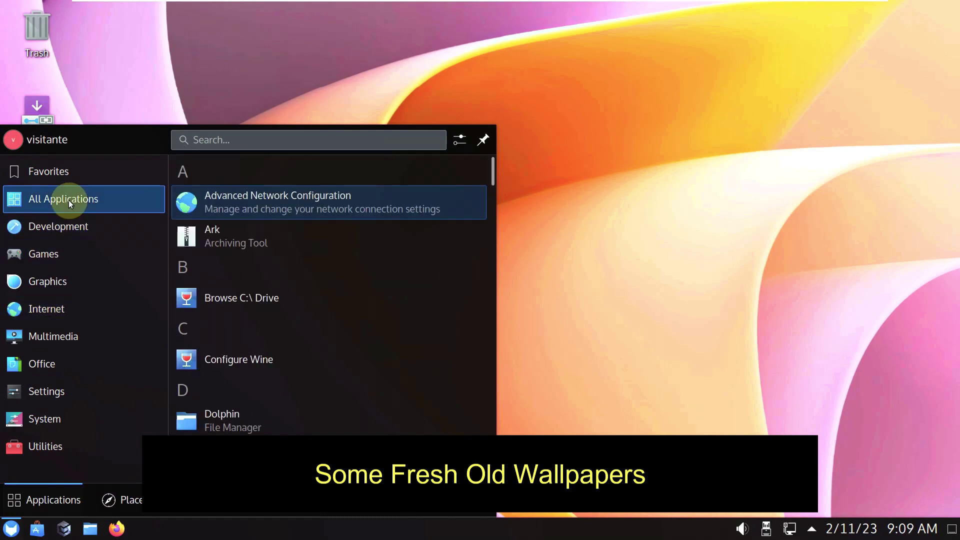
scroll(361, 242, "down", 3)
scroll(361, 241, "down", 10)
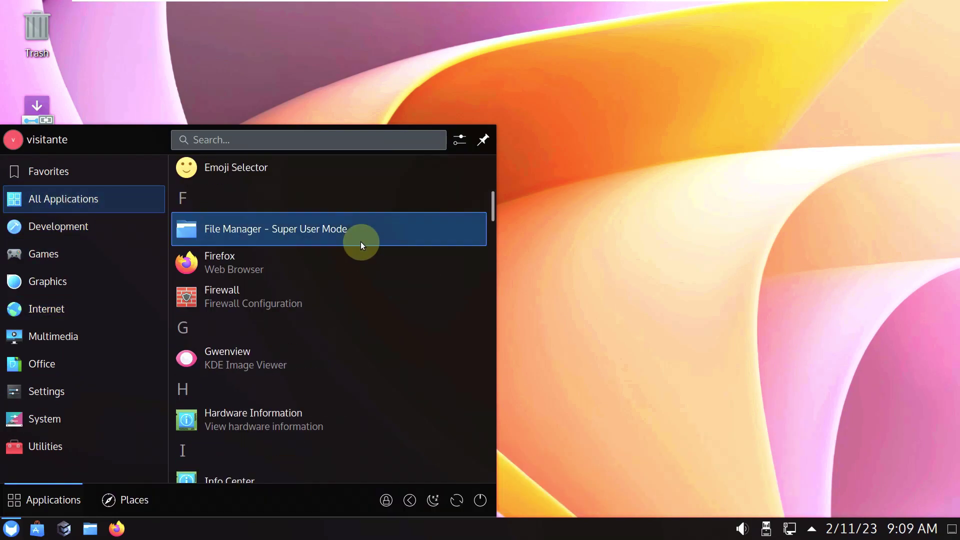
scroll(361, 241, "down", 12)
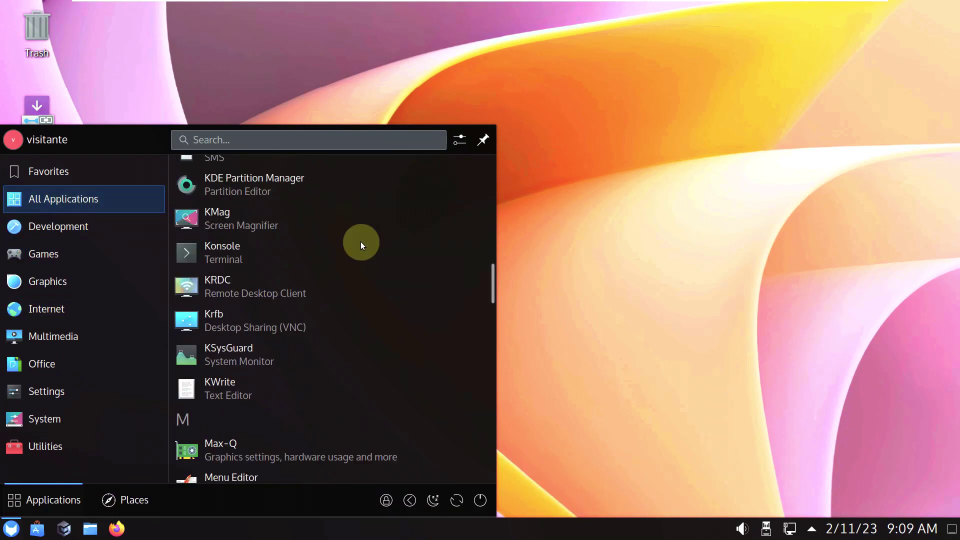
scroll(361, 241, "down", 10)
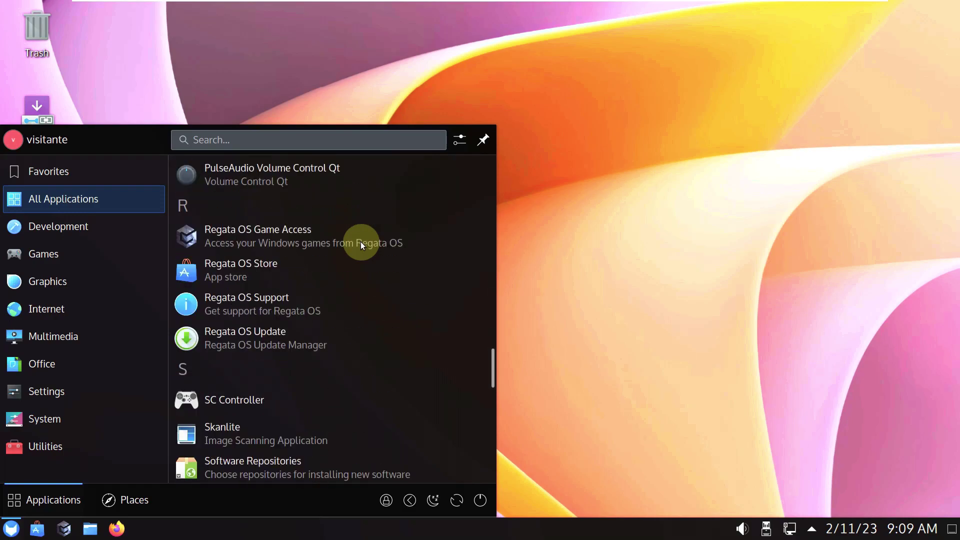
scroll(361, 241, "down", 8)
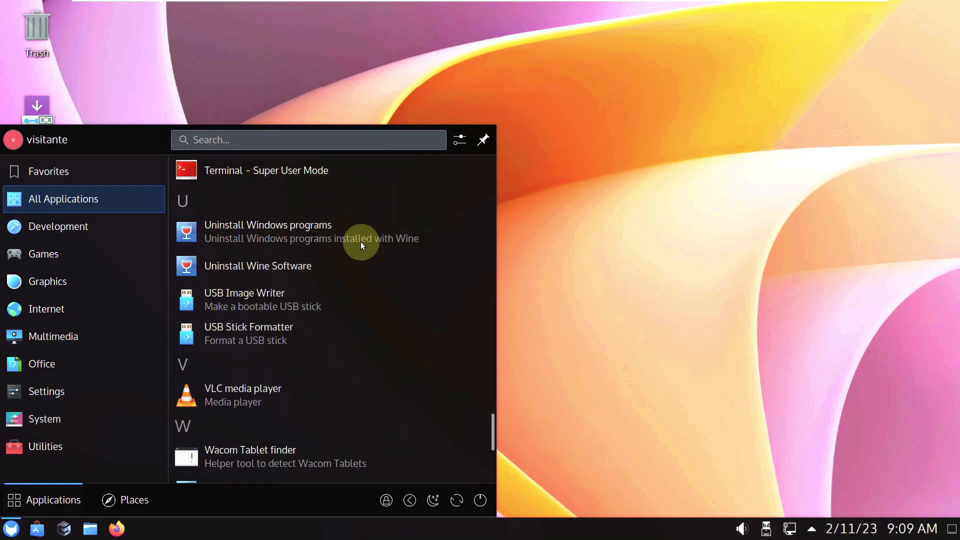
scroll(359, 237, "up", 8)
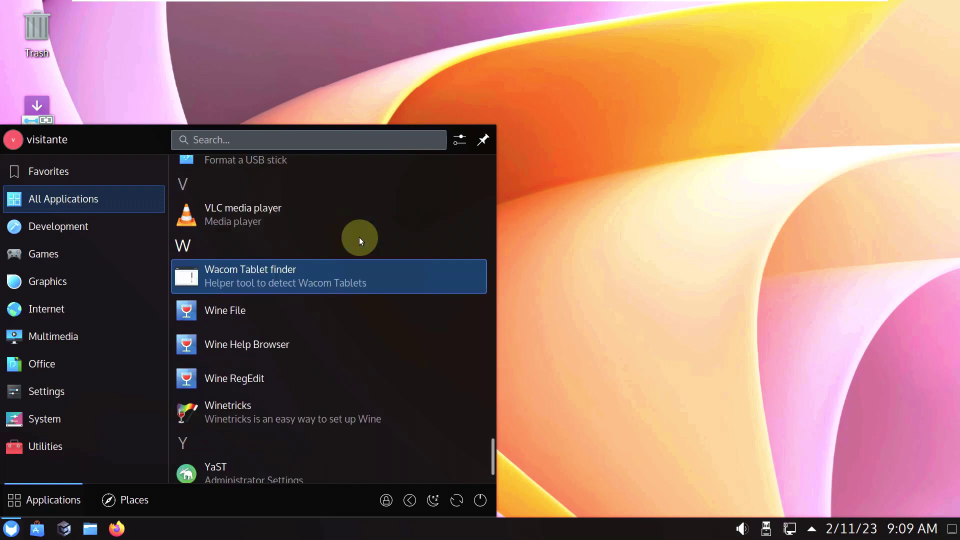
scroll(358, 236, "up", 6)
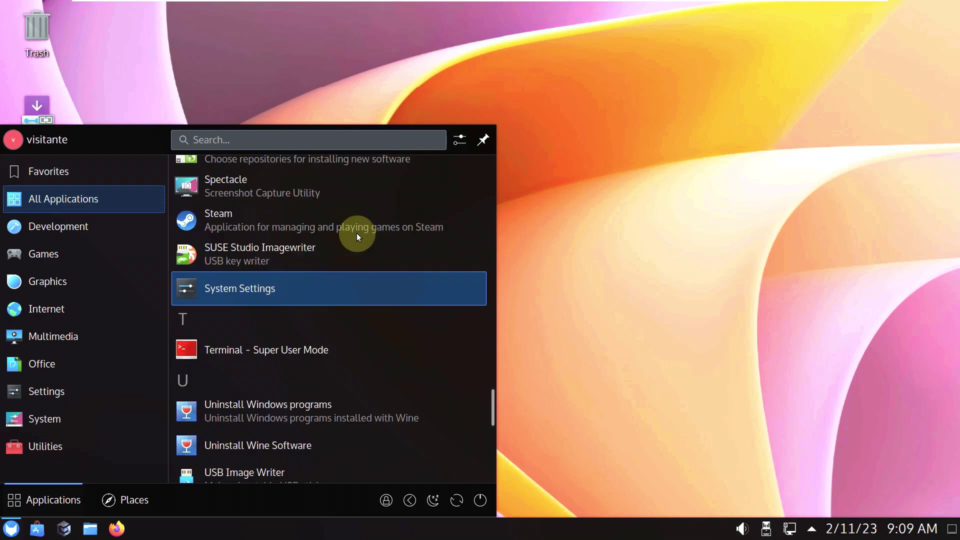
scroll(357, 234, "up", 1)
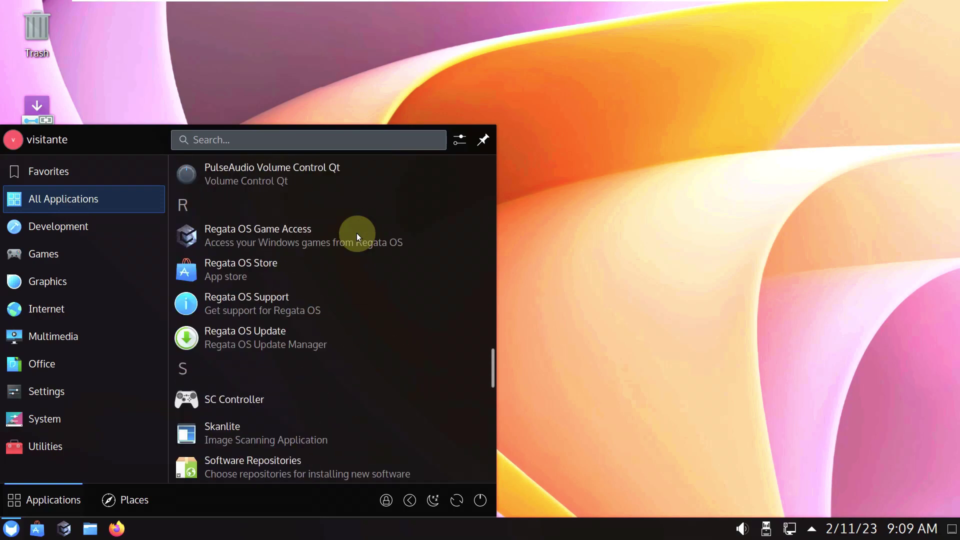
left_click(262, 238)
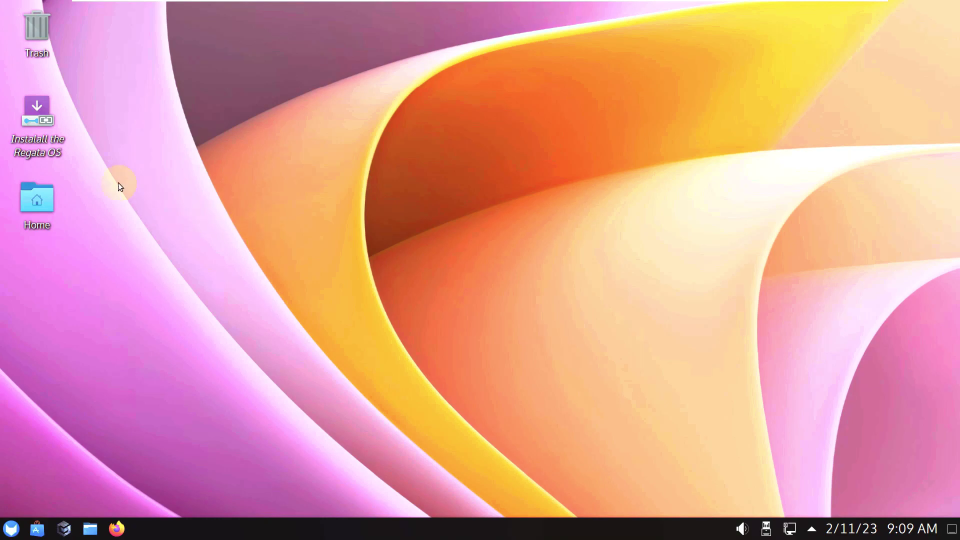
Launch the Regata OS installer and view its About information
double_click(50, 127)
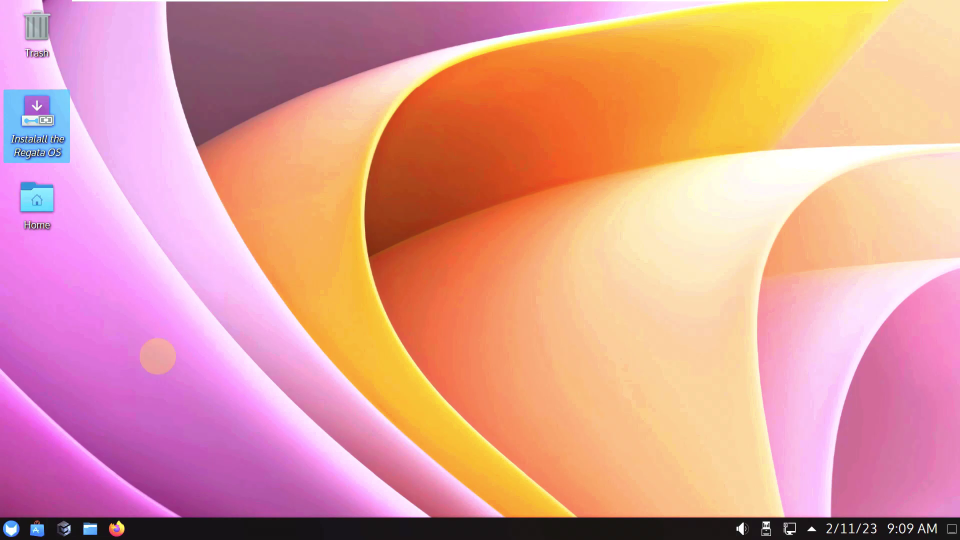
right_click(11, 528)
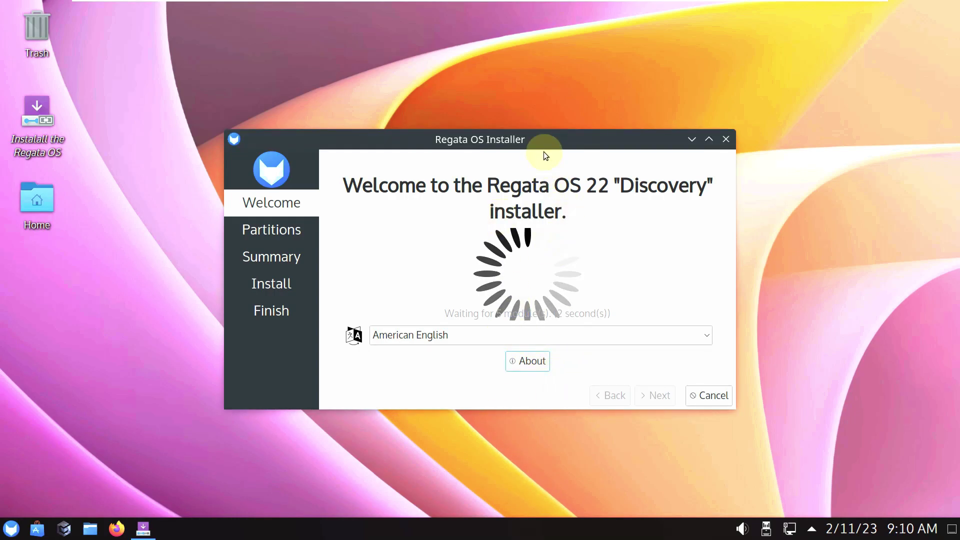
left_click_drag(544, 140, 498, 136)
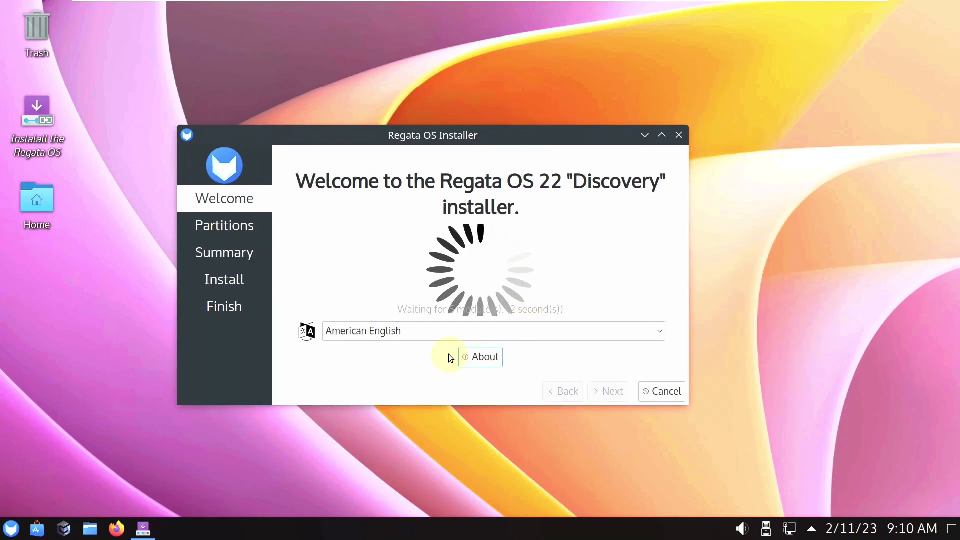
left_click(470, 357)
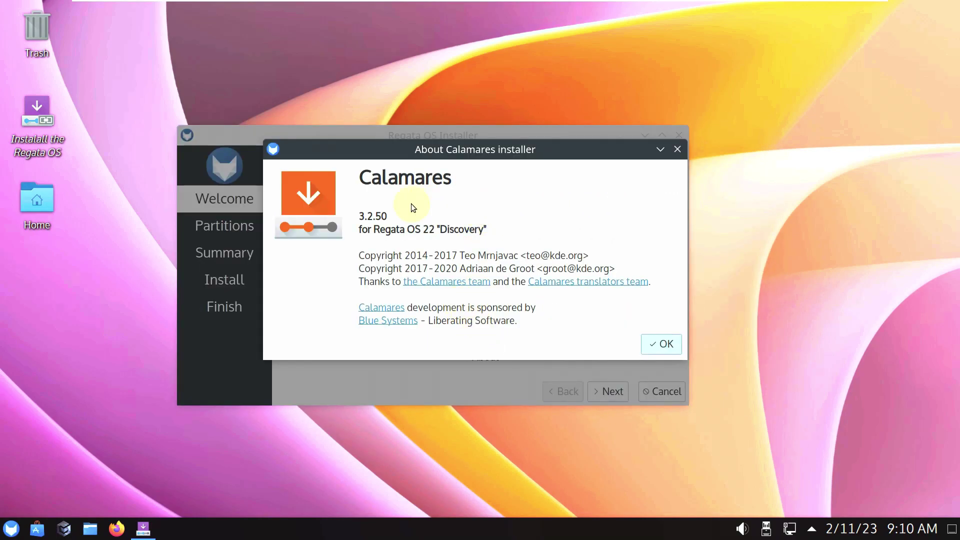
Close the installer's About information and view the language choices, keeping American English
left_click(649, 348)
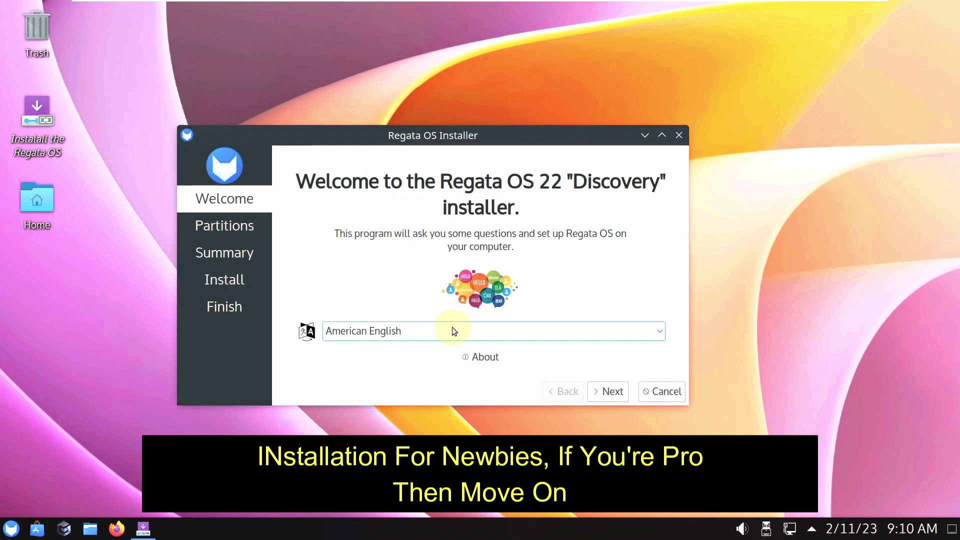
left_click(452, 330)
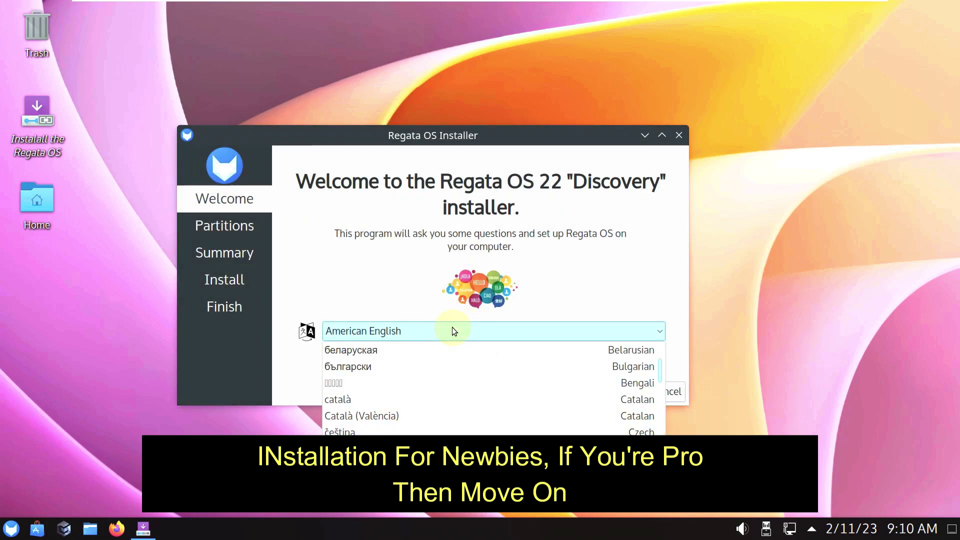
left_click(452, 331)
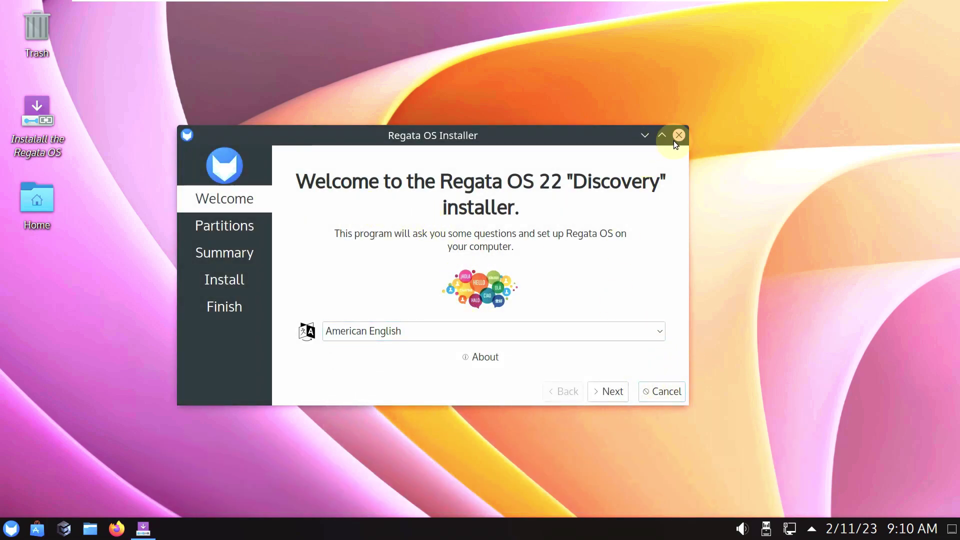
Maximize the installer window, decline to cancel the installation, and proceed to the Partitions page
left_click(675, 137)
left_click(662, 136)
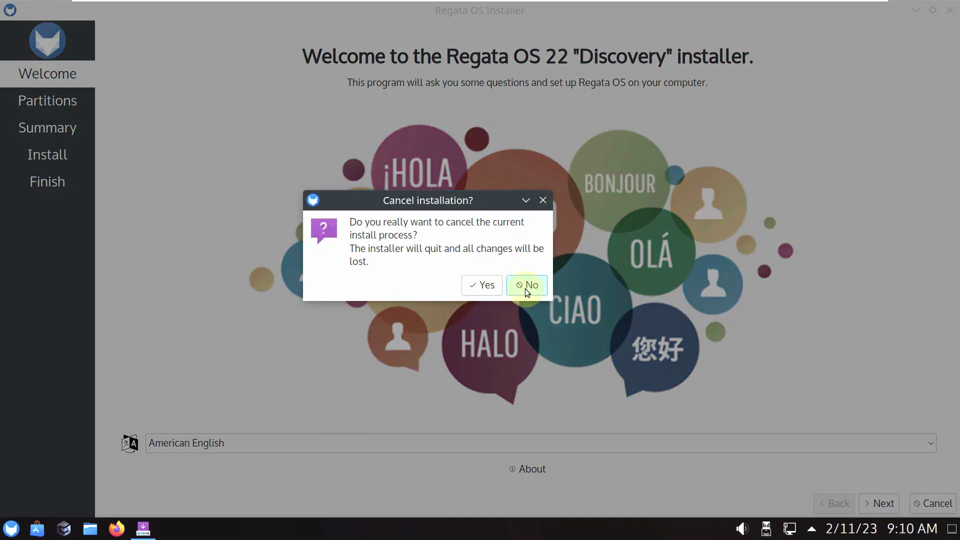
left_click(525, 288)
left_click(874, 501)
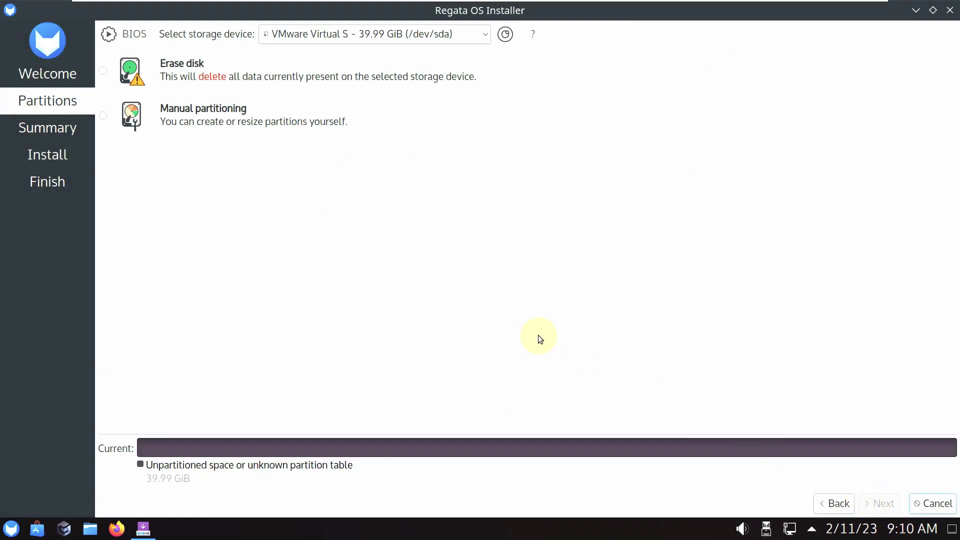
Check the storage device and manual partitioning choices, and select Erase disk as the partitioning method
left_click(178, 68)
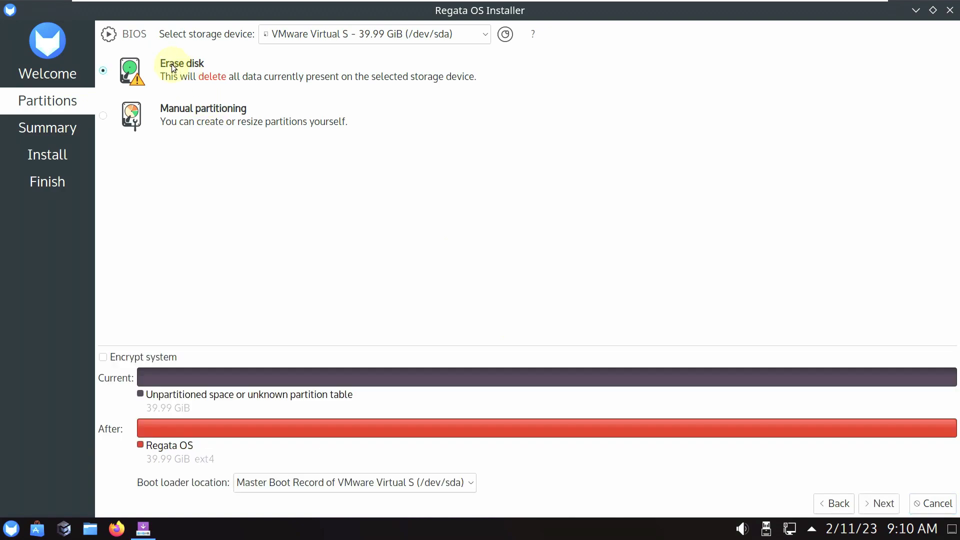
left_click(374, 43)
left_click(373, 43)
left_click(105, 117)
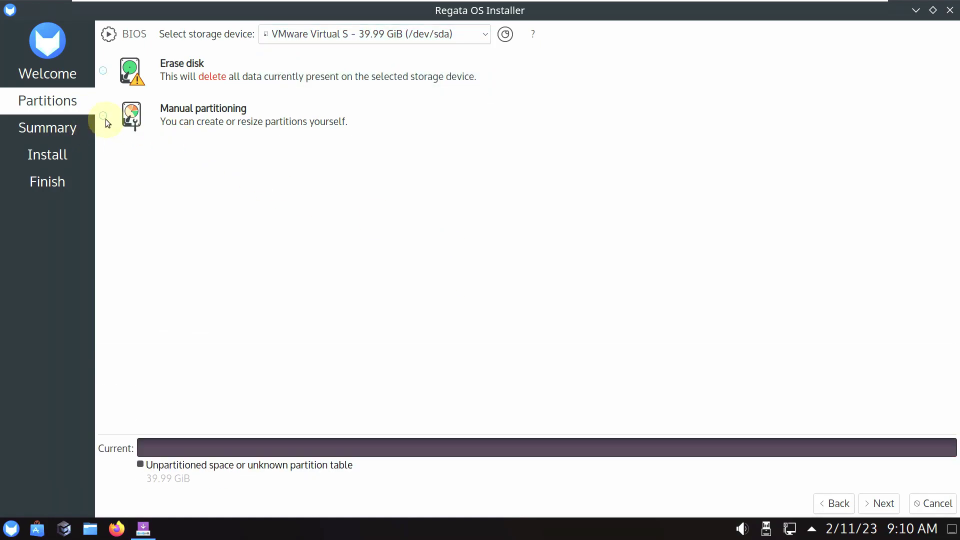
left_click(104, 71)
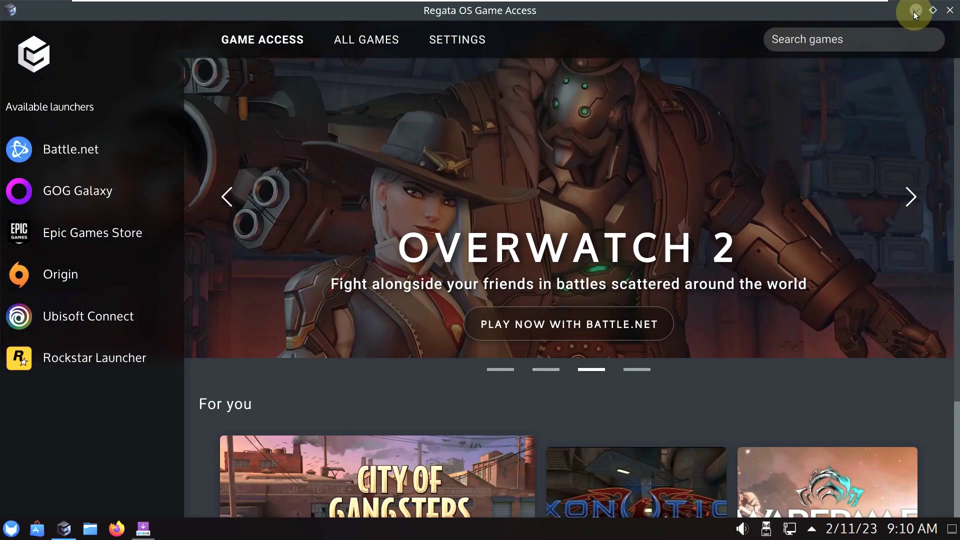
Minimize the Regata OS Game Access window and view the installer's summary for the Erase disk setup
left_click(916, 10)
left_click(425, 470)
left_click(493, 285)
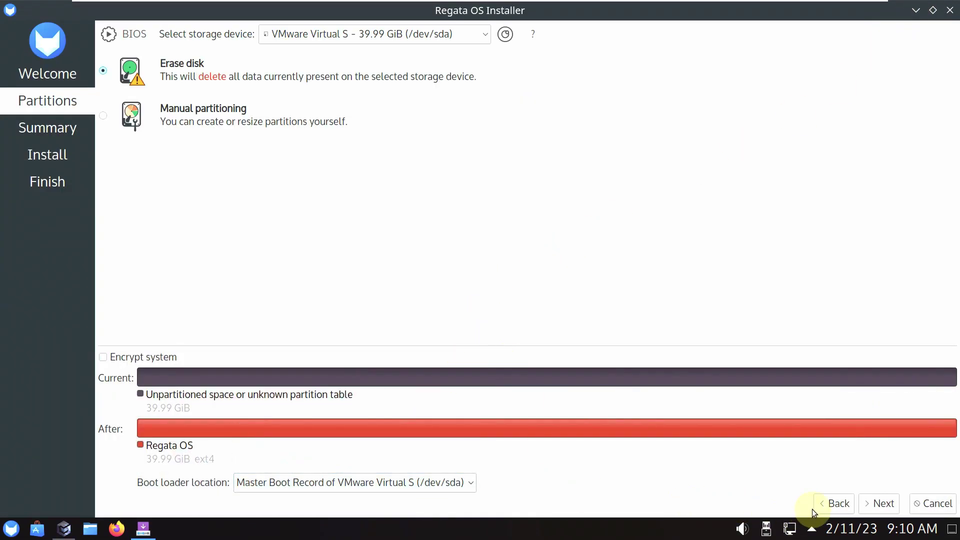
left_click(888, 503)
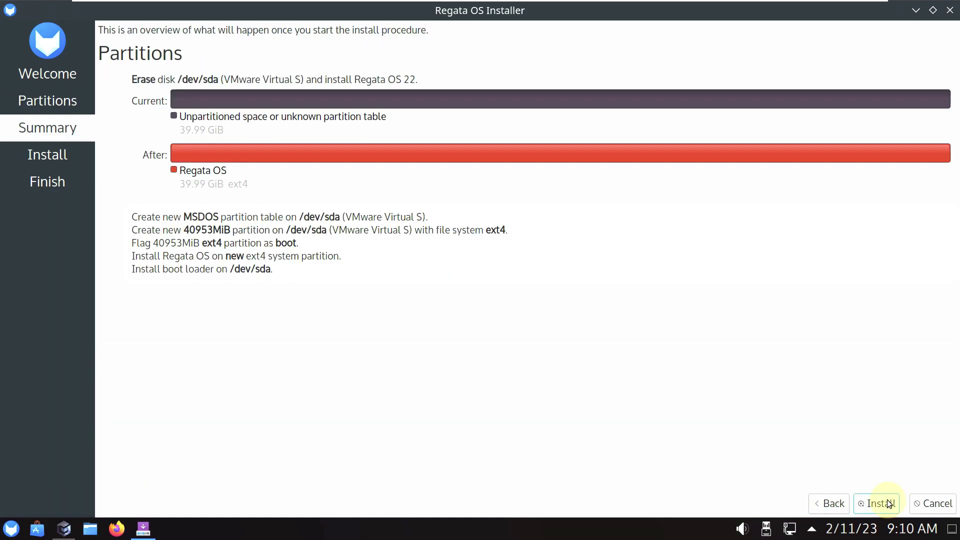
Go back to Partitions, switch the Encrypt system option on and off, and return to the installation summary
left_click(821, 504)
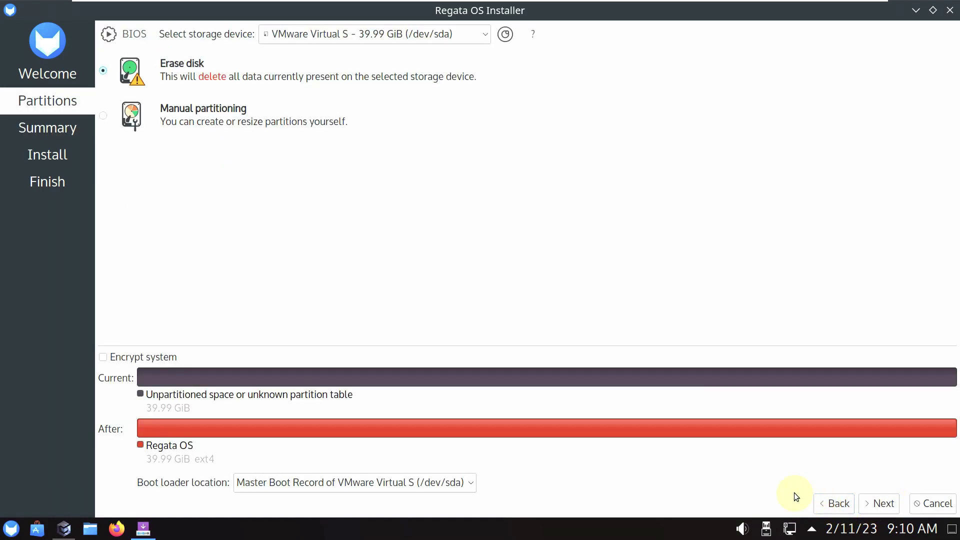
left_click(148, 361)
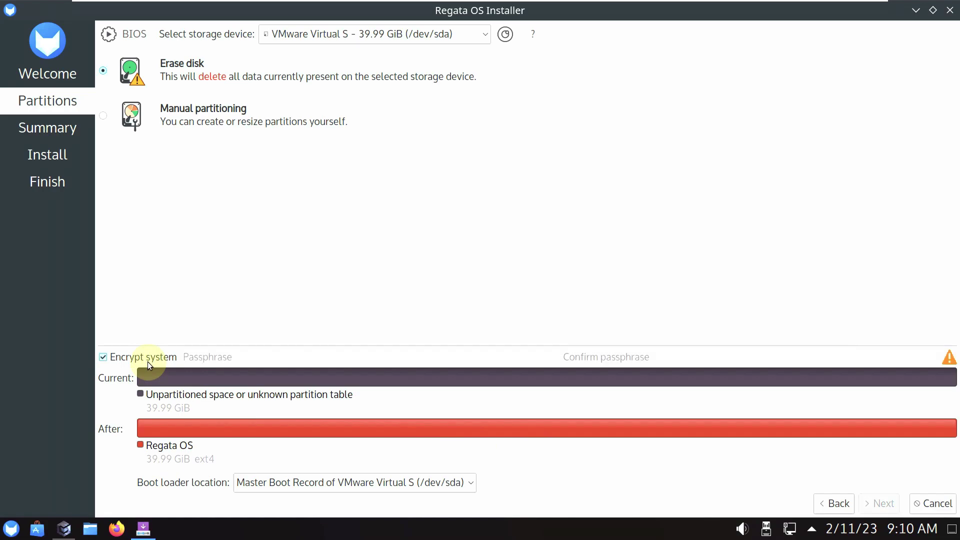
left_click(174, 359)
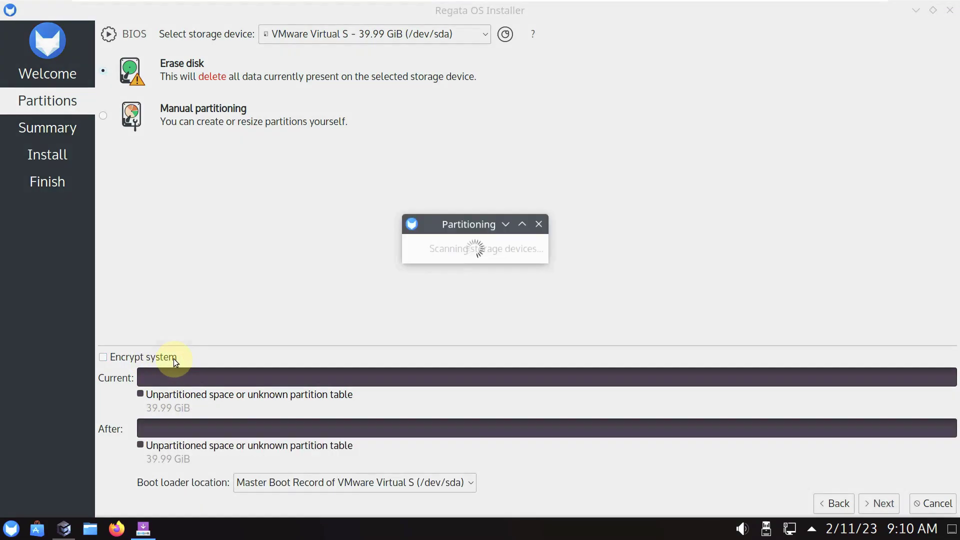
left_click(872, 504)
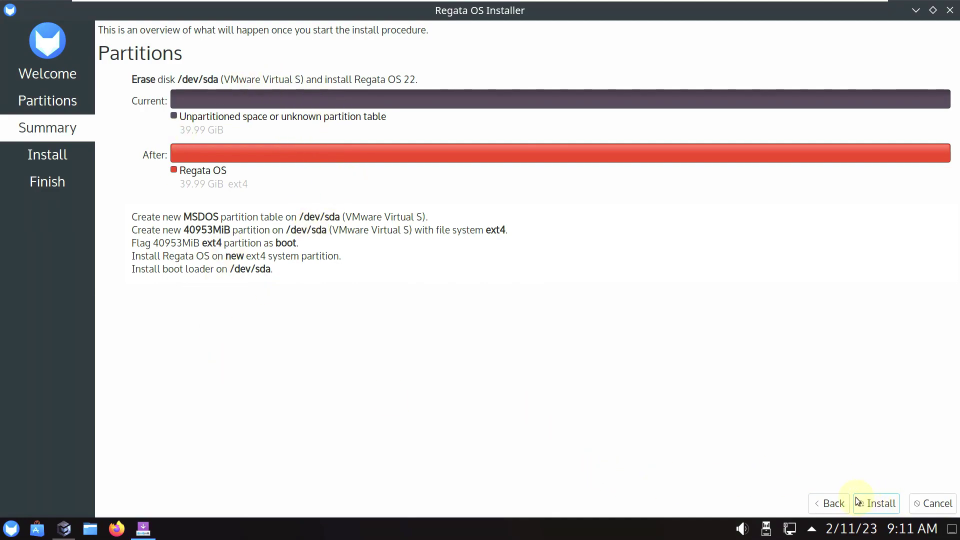
Quit the installer, confirming the cancellation, and switch to Regata OS Game Access
left_click(950, 10)
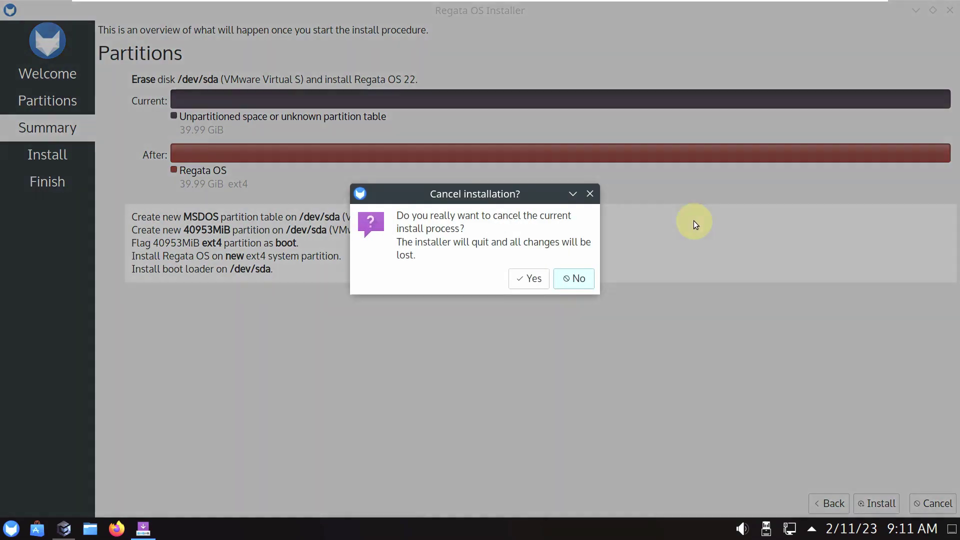
left_click(526, 279)
left_click(62, 531)
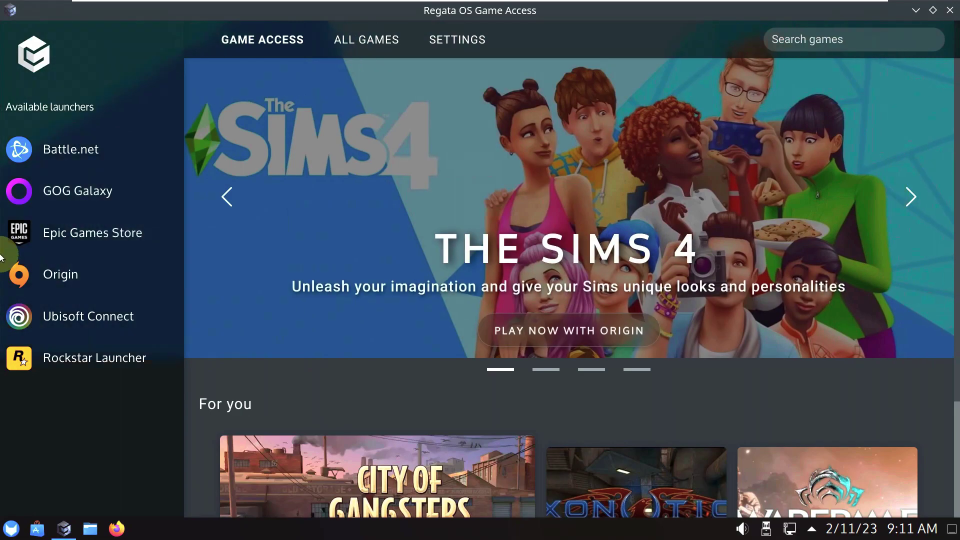
Browse the games offered for Battle.net and the complete list of games
left_click(97, 149)
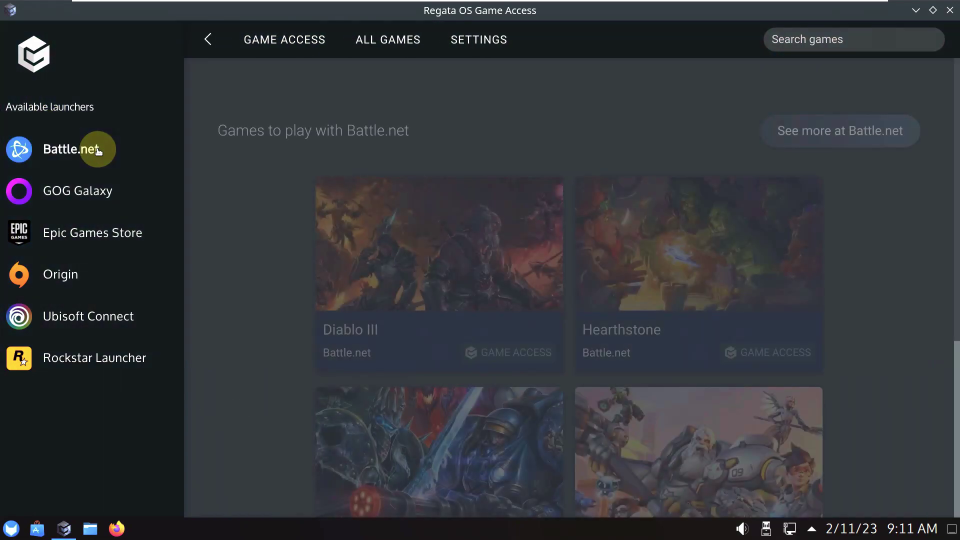
scroll(396, 279, "down", 5)
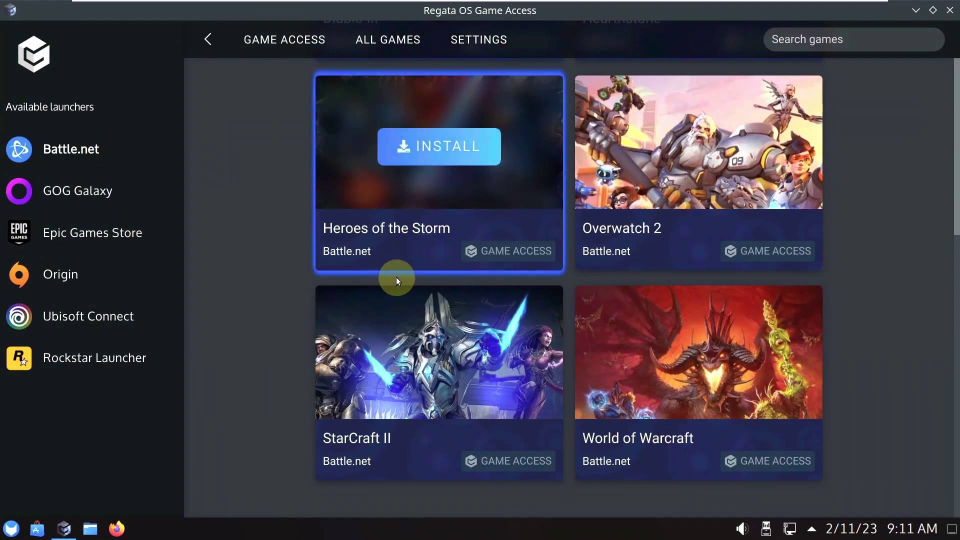
left_click(388, 39)
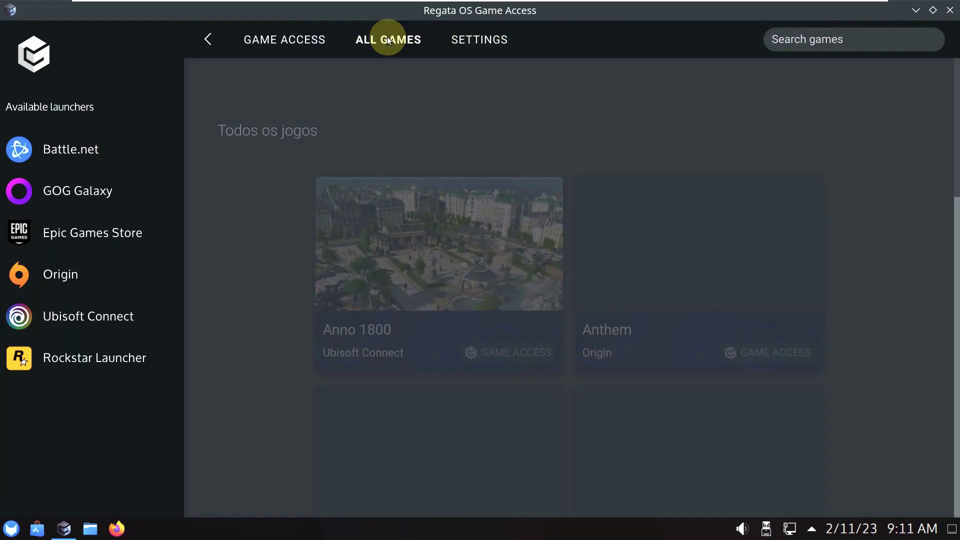
scroll(429, 278, "down", 8)
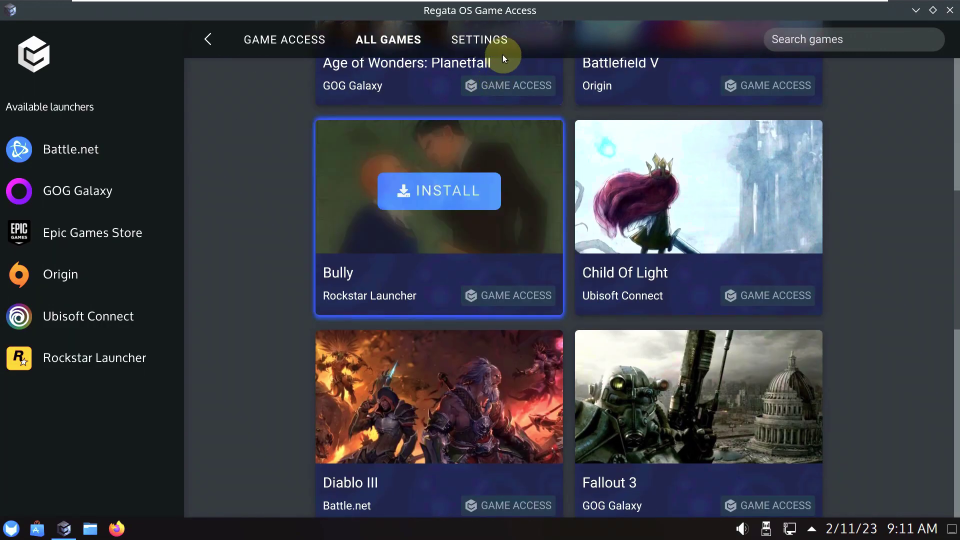
Review the Game Access settings page and its options for FPS display, AMD FSR and automatic closing
left_click(501, 39)
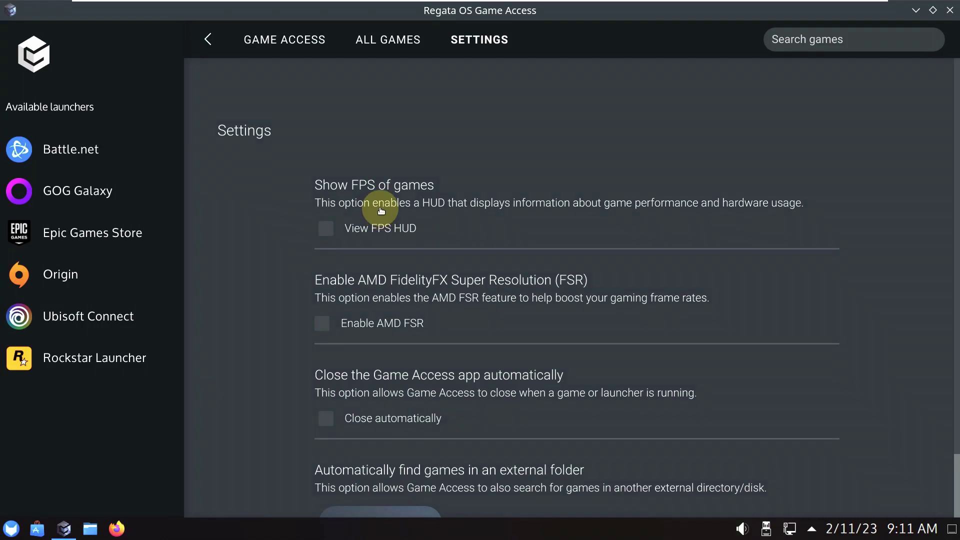
scroll(380, 209, "down", 2)
scroll(380, 208, "up", 2)
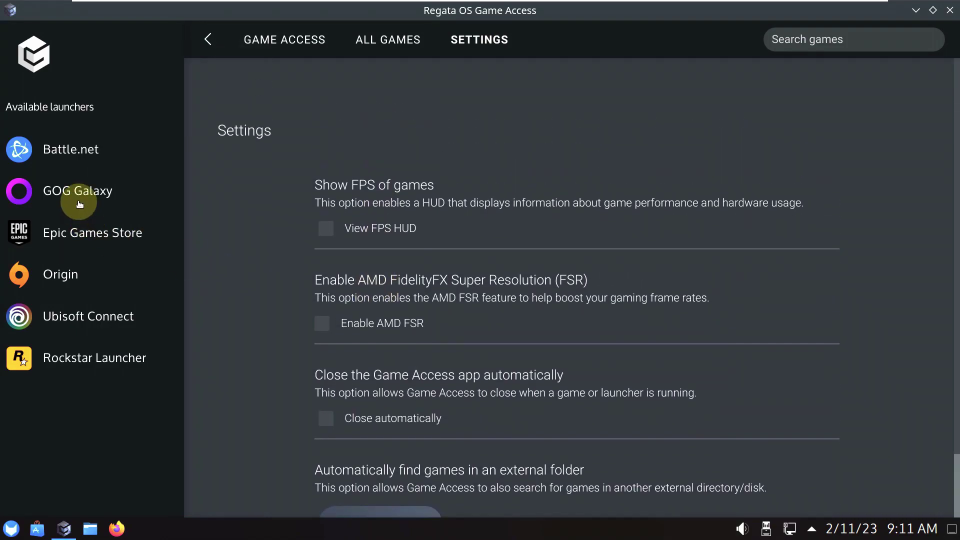
Browse the GOG Galaxy games and view the Epic Games Store and Origin launcher pages
left_click(78, 203)
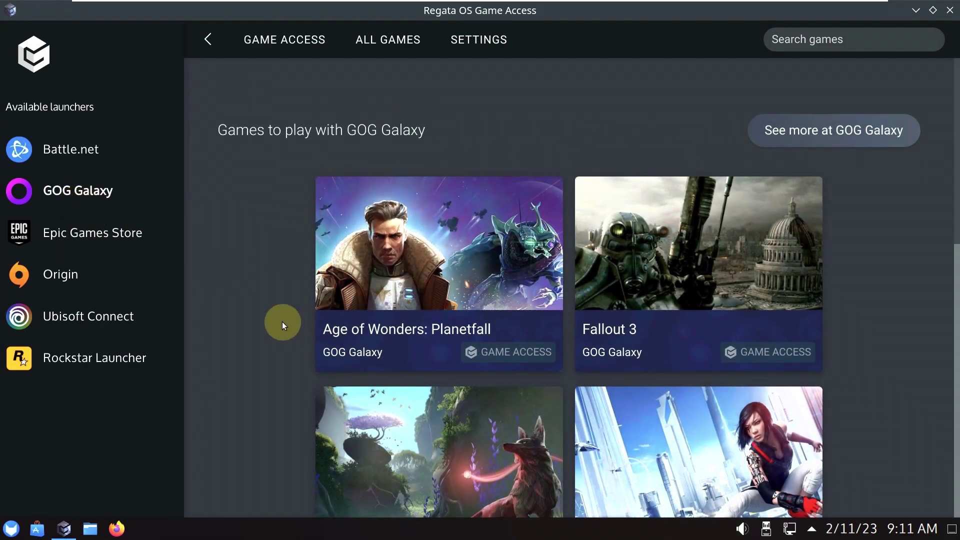
scroll(280, 318, "down", 10)
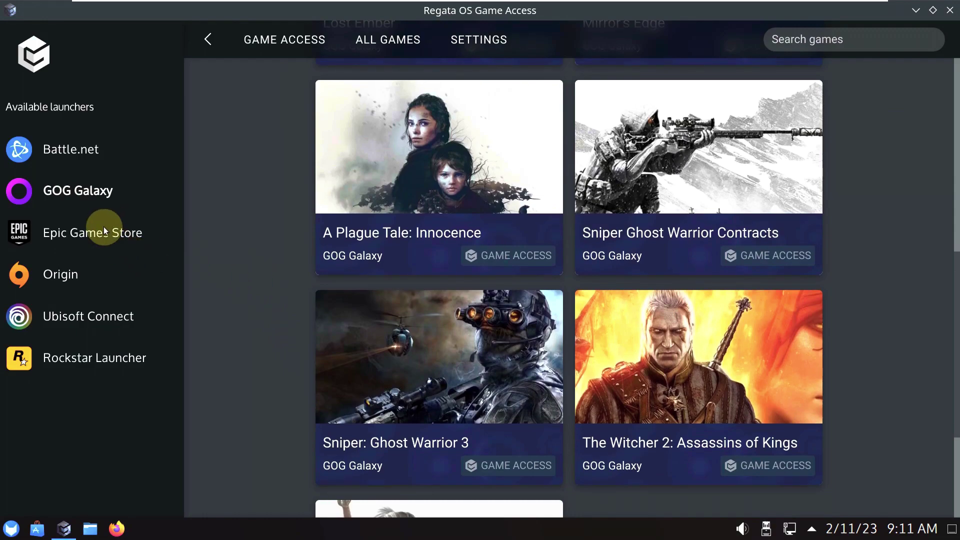
left_click(104, 230)
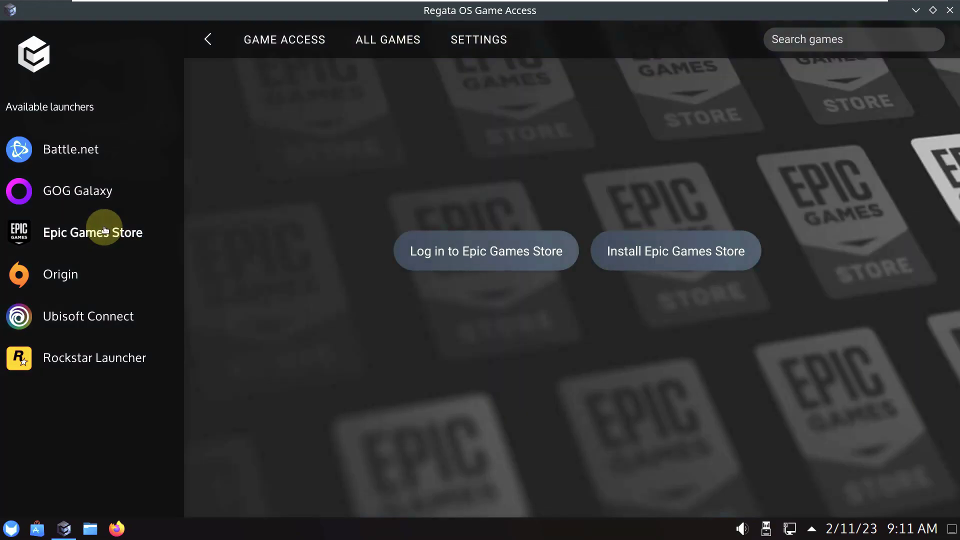
left_click(75, 274)
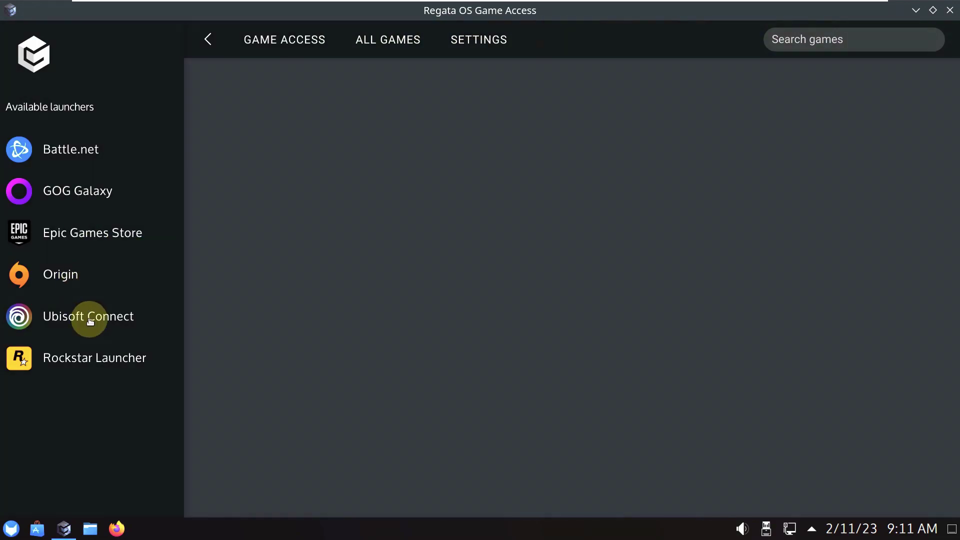
Browse the games for Ubisoft Connect and Rockstar Launcher, and close Game Access
left_click(93, 321)
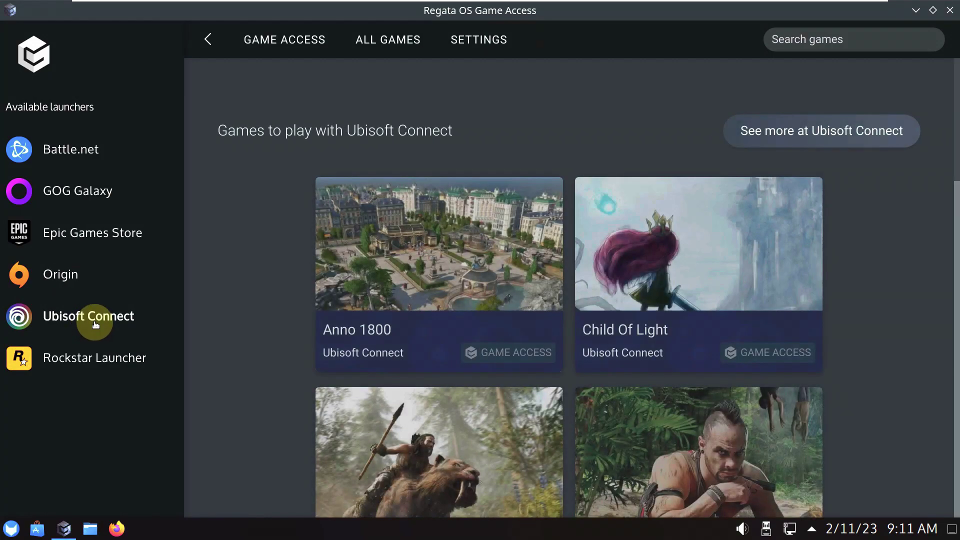
scroll(385, 325, "down", 15)
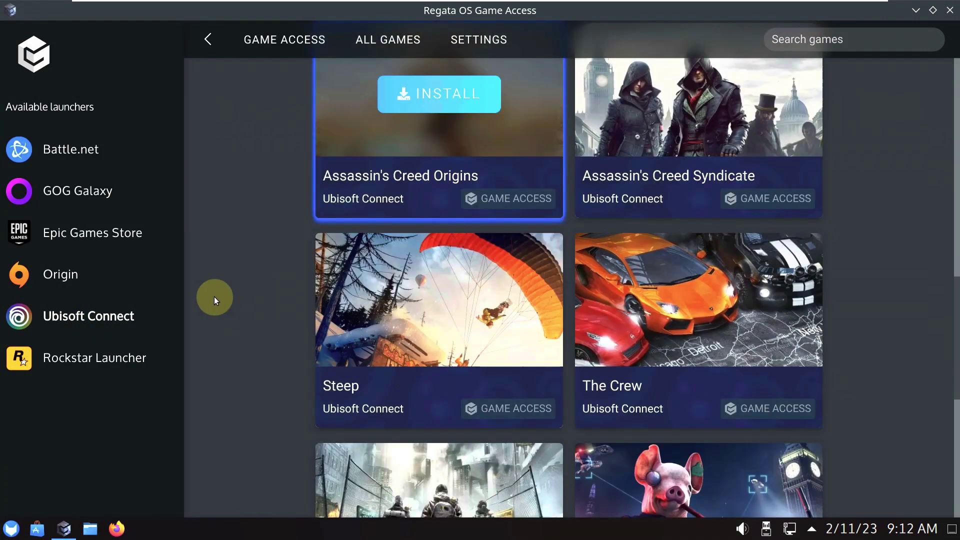
left_click(78, 356)
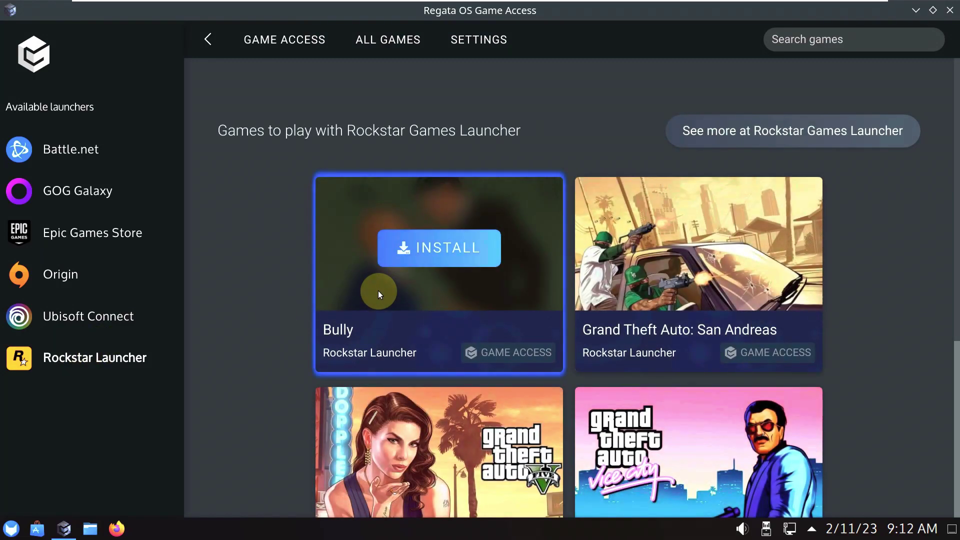
scroll(378, 293, "down", 5)
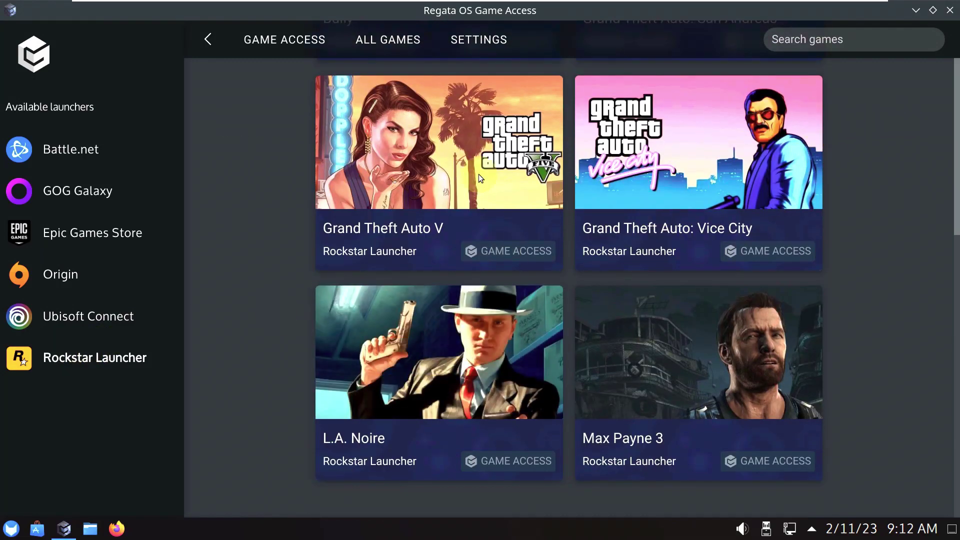
mouse_move(453, 186)
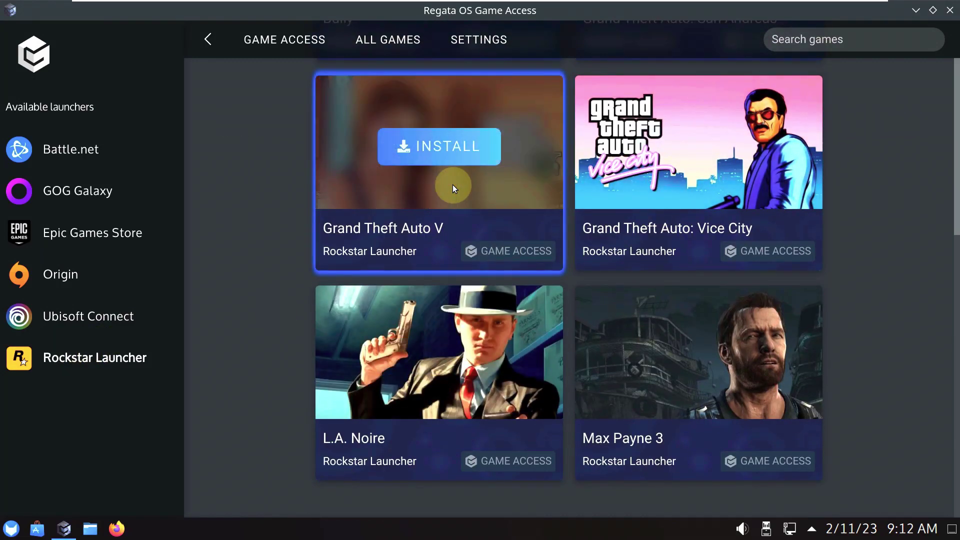
left_click(949, 12)
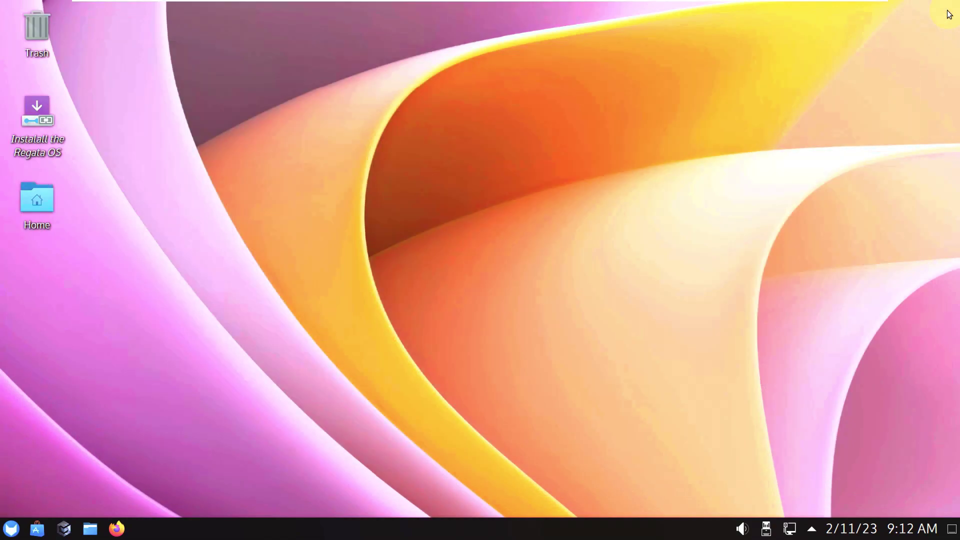
Open the Regata OS Store and show its Discover page
left_click(37, 528)
right_click(10, 529)
left_click(224, 239)
left_click(12, 529)
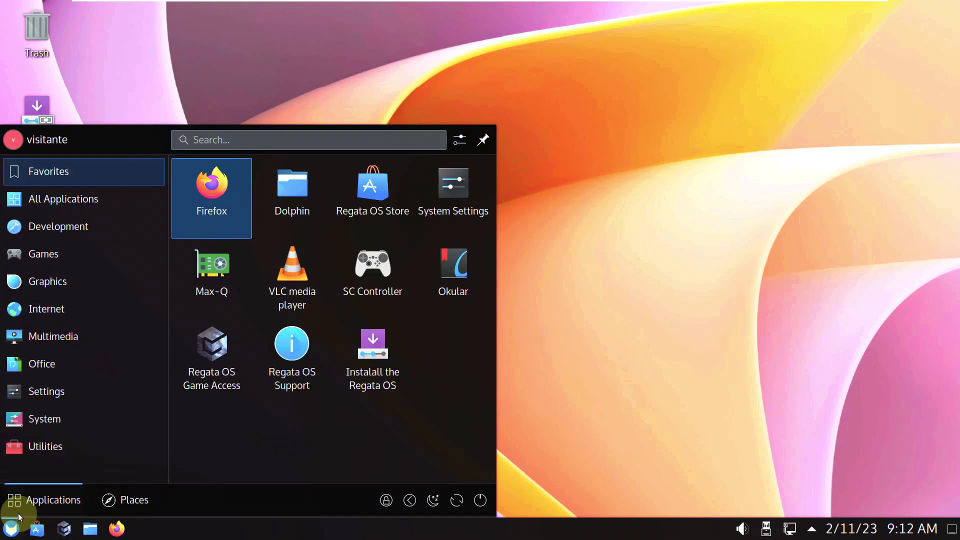
left_click(112, 226)
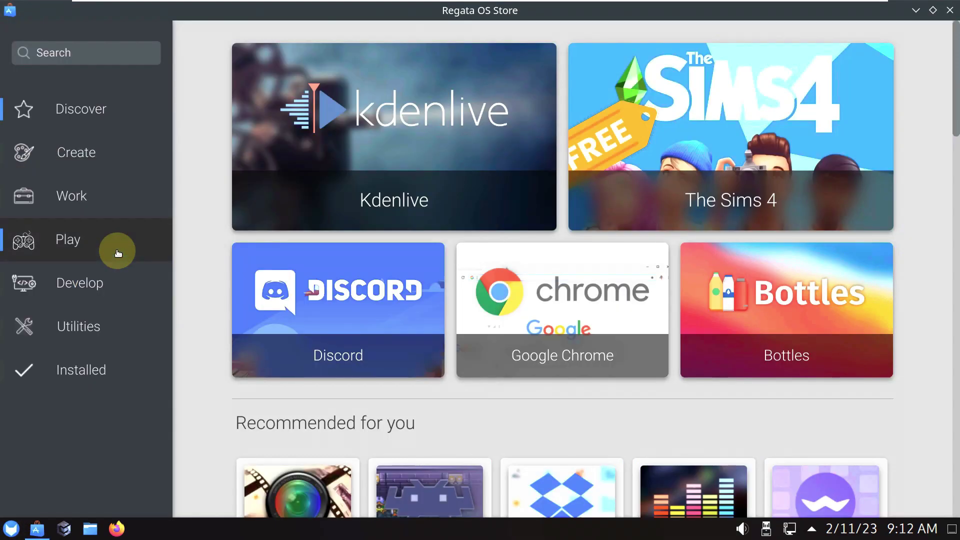
left_click(133, 108)
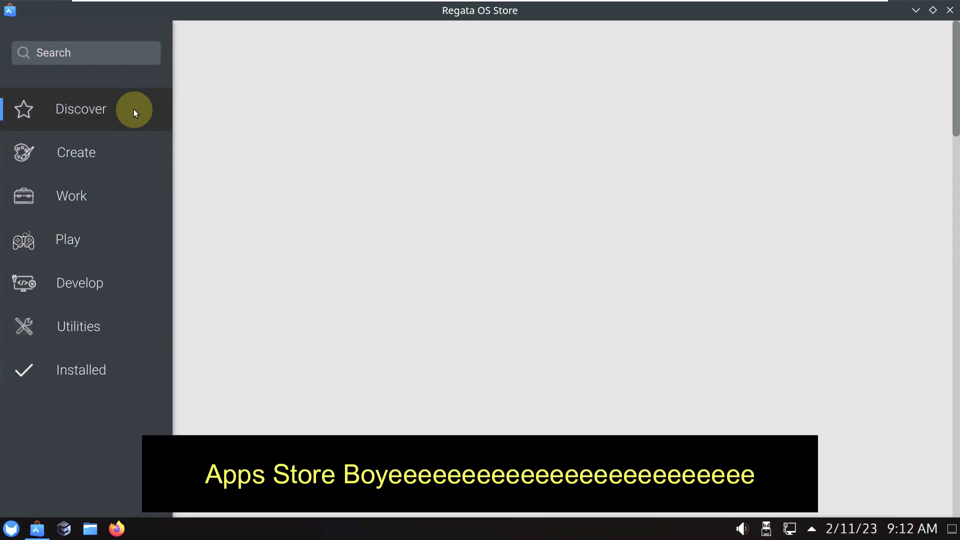
Browse the rest of the store's Discover page and the apps in the Create category
scroll(329, 235, "down", 10)
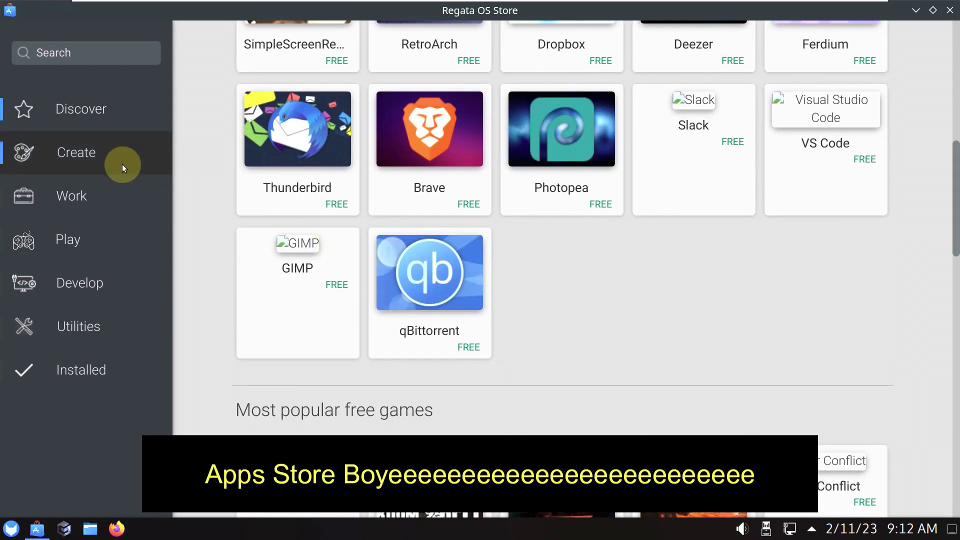
left_click(122, 164)
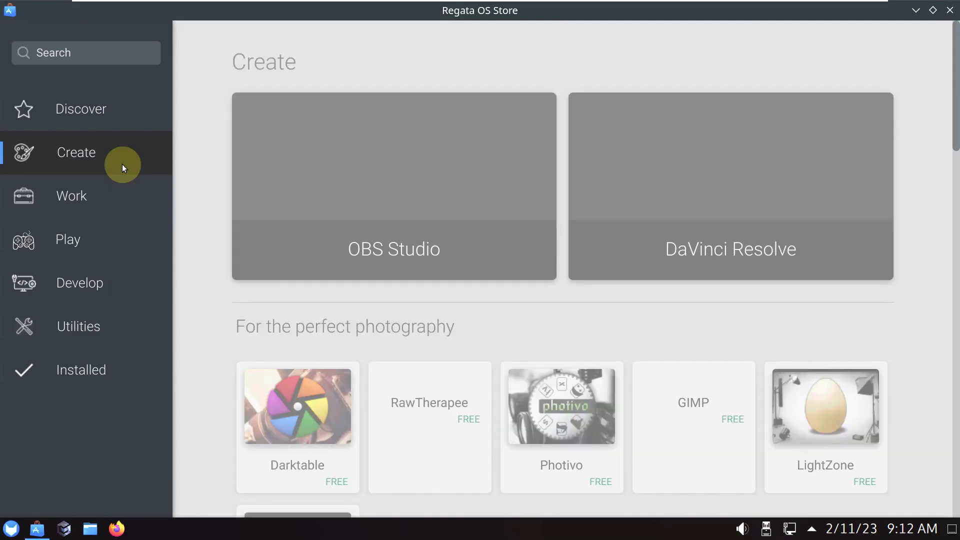
scroll(528, 218, "down", 2)
scroll(528, 218, "down", 14)
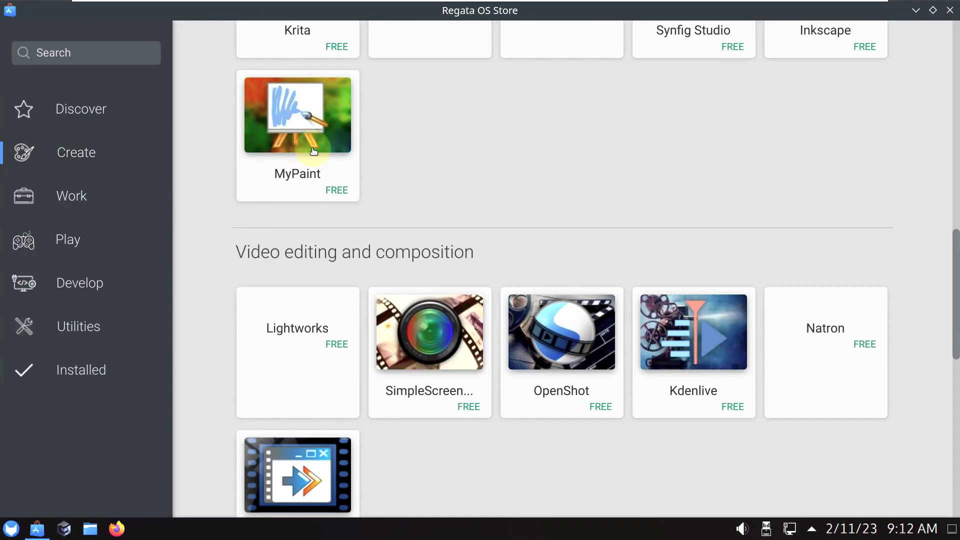
Browse the office apps in the Work category and the games in the Play category
left_click(92, 210)
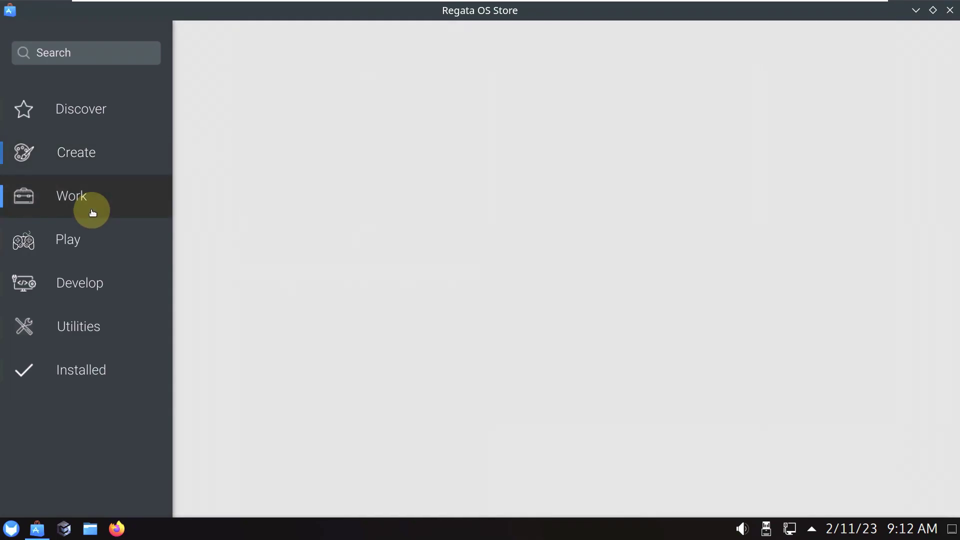
scroll(553, 187, "down", 6)
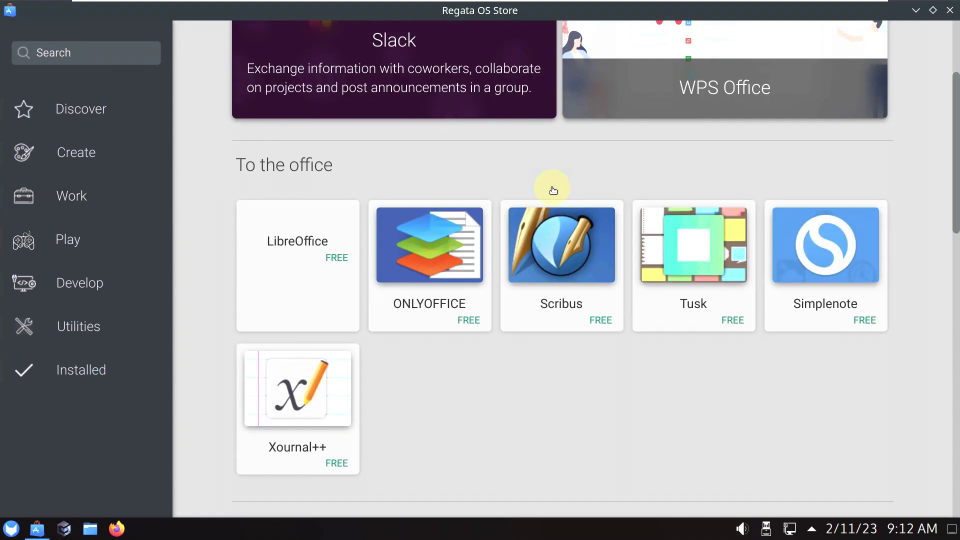
left_click(91, 248)
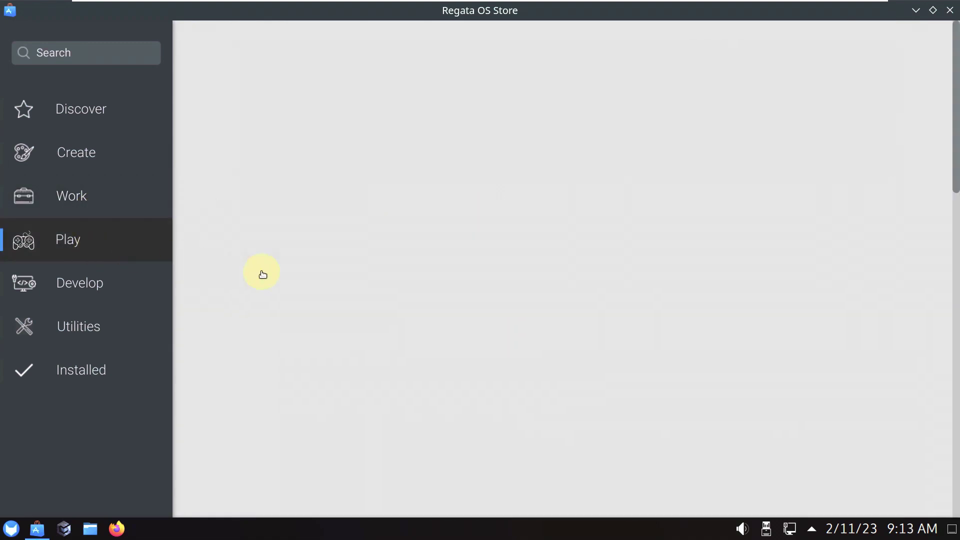
scroll(342, 240, "down", 3)
scroll(343, 242, "down", 5)
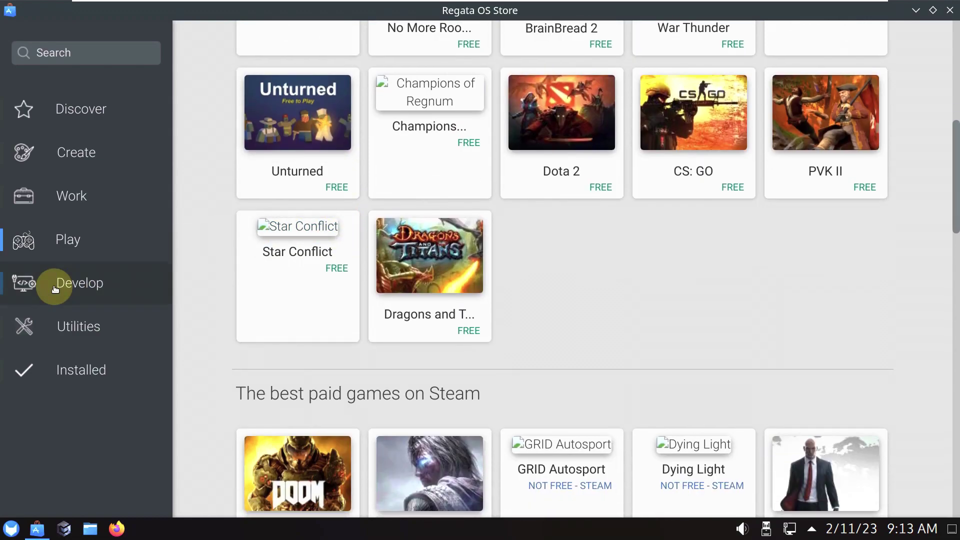
Browse the code editors in the Develop category and the tools in the Utilities category
left_click(60, 287)
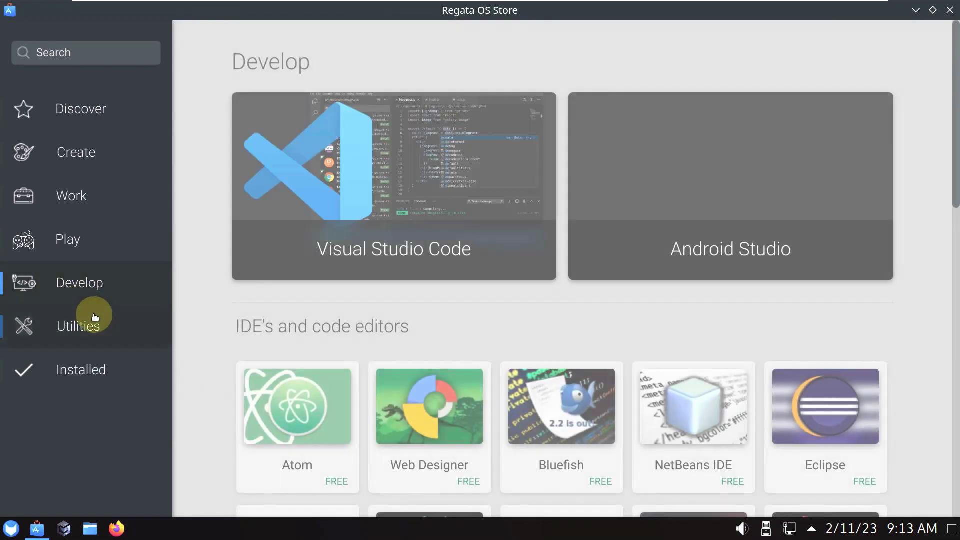
scroll(685, 252, "down", 2)
scroll(684, 252, "down", 5)
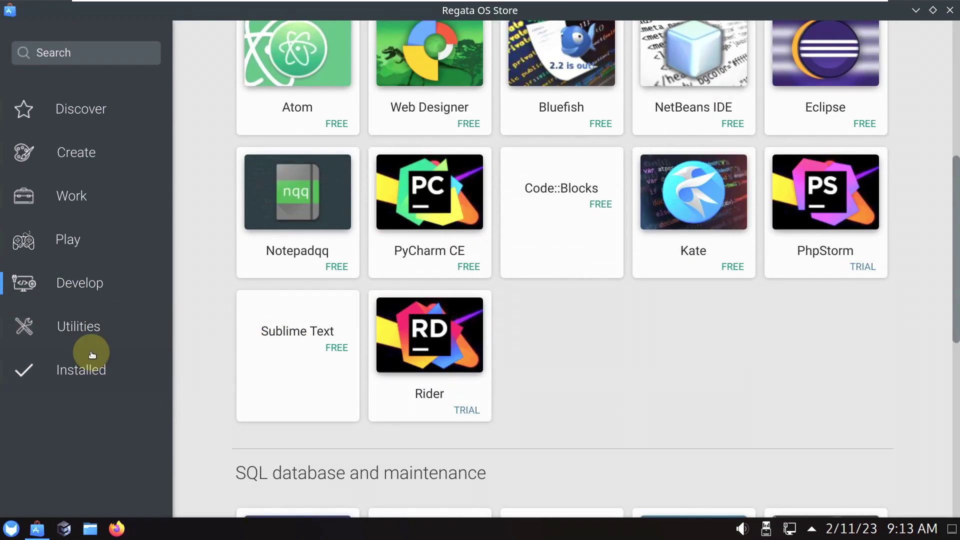
left_click(108, 335)
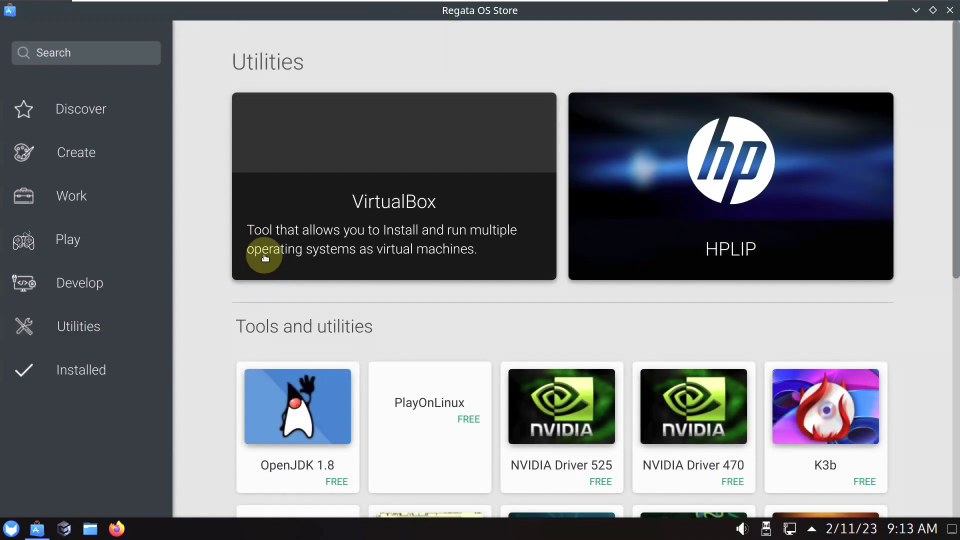
scroll(265, 258, "down", 4)
scroll(265, 257, "down", 4)
Review the installed applications, including Firefox's description page and its reviews section, and close the store
left_click(85, 361)
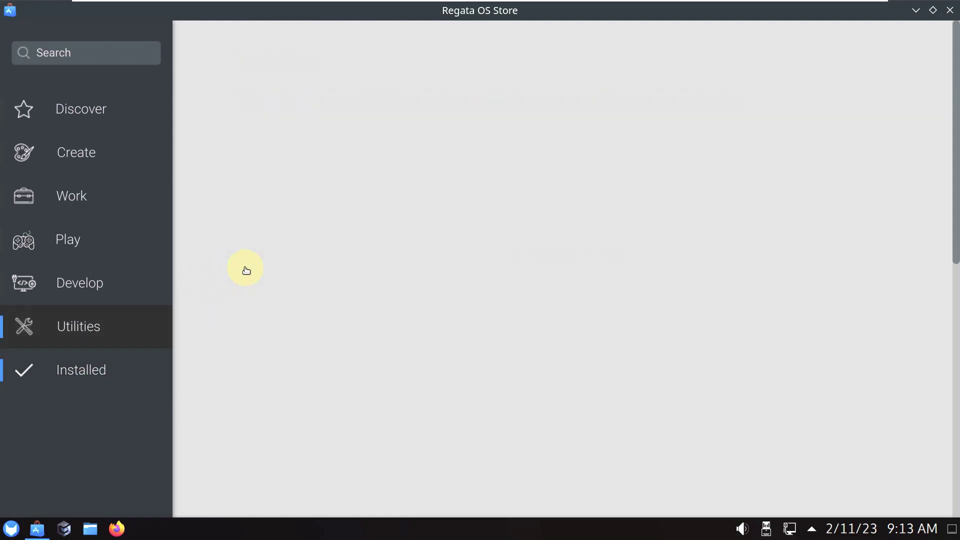
scroll(395, 245, "down", 3)
scroll(317, 175, "up", 1)
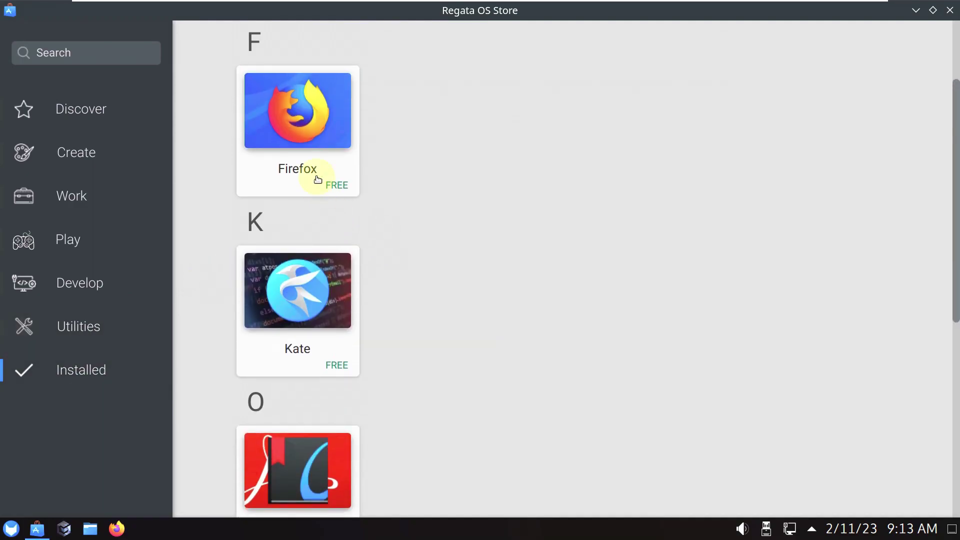
left_click(304, 150)
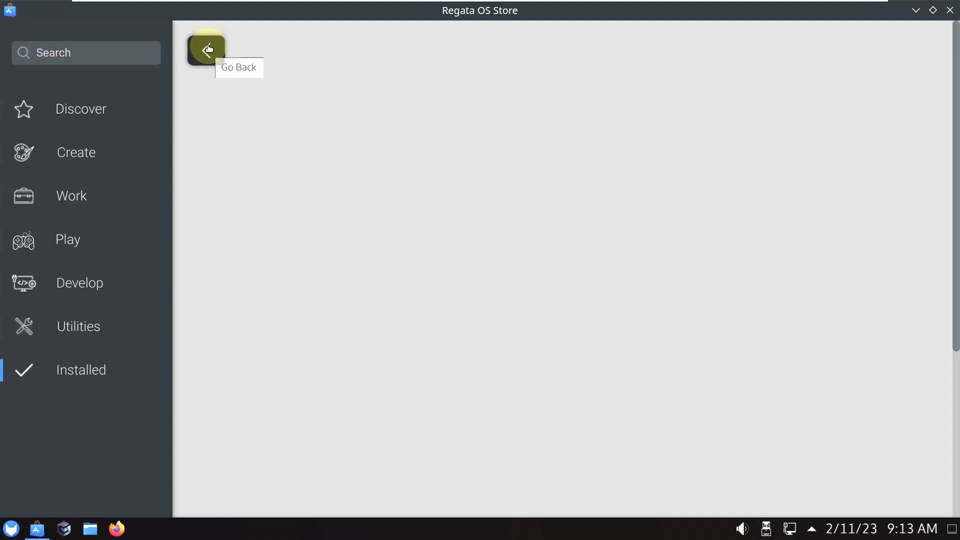
scroll(353, 175, "down", 3)
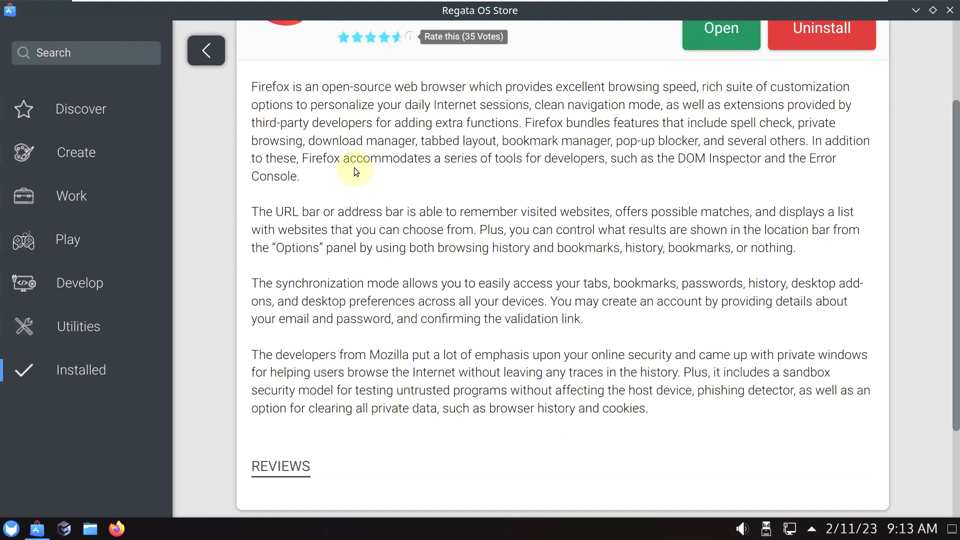
scroll(354, 166, "down", 2)
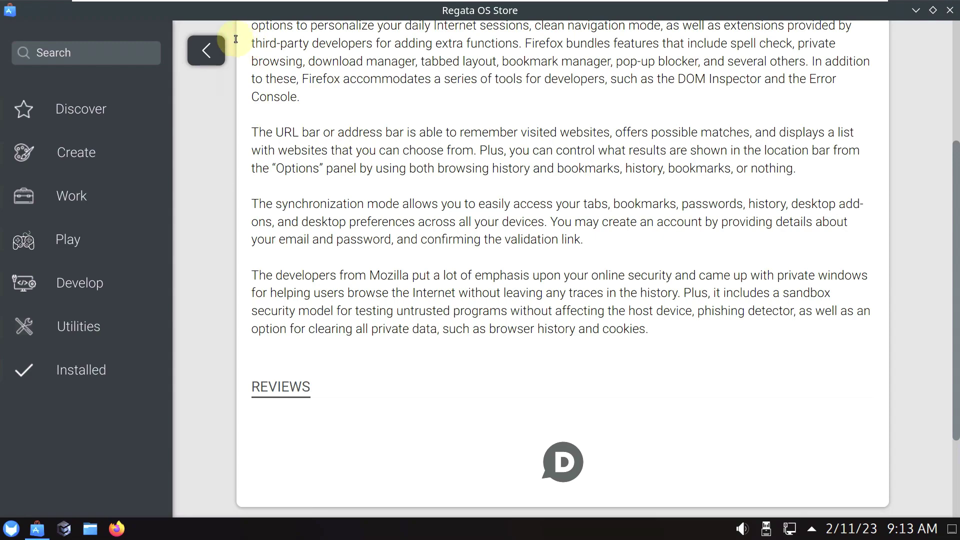
left_click(949, 10)
Launch the Firefox web browser and close its extra mozilla.org privacy tab
left_click(7, 529)
left_click(51, 308)
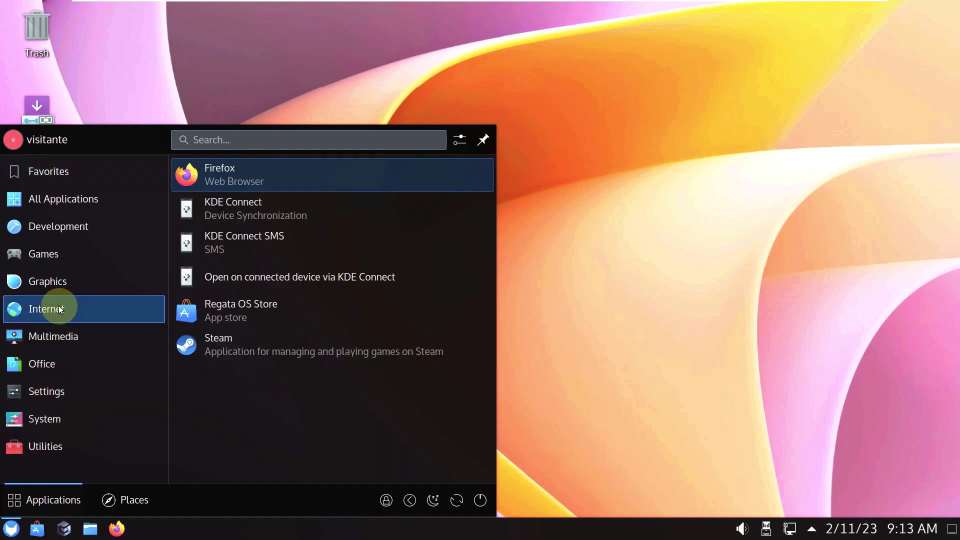
left_click(271, 166)
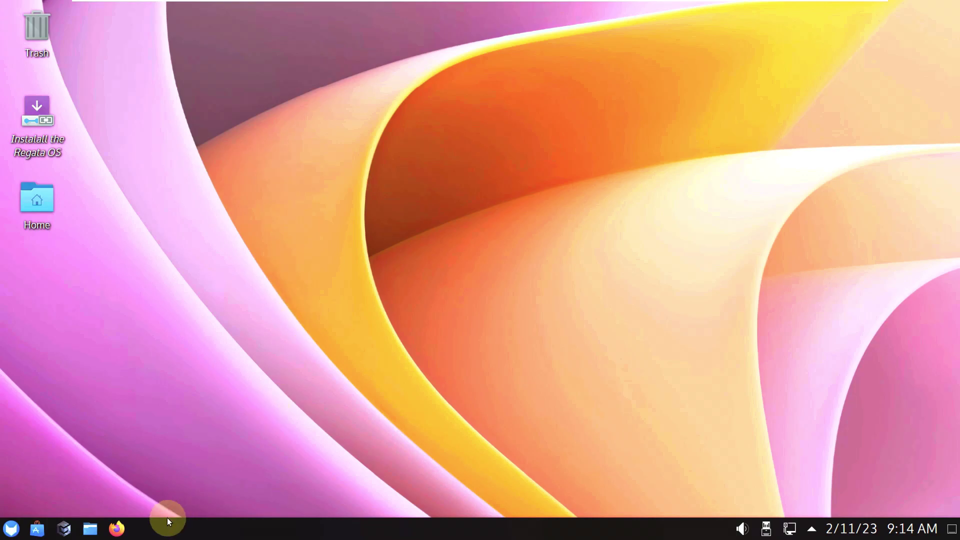
left_click(122, 527)
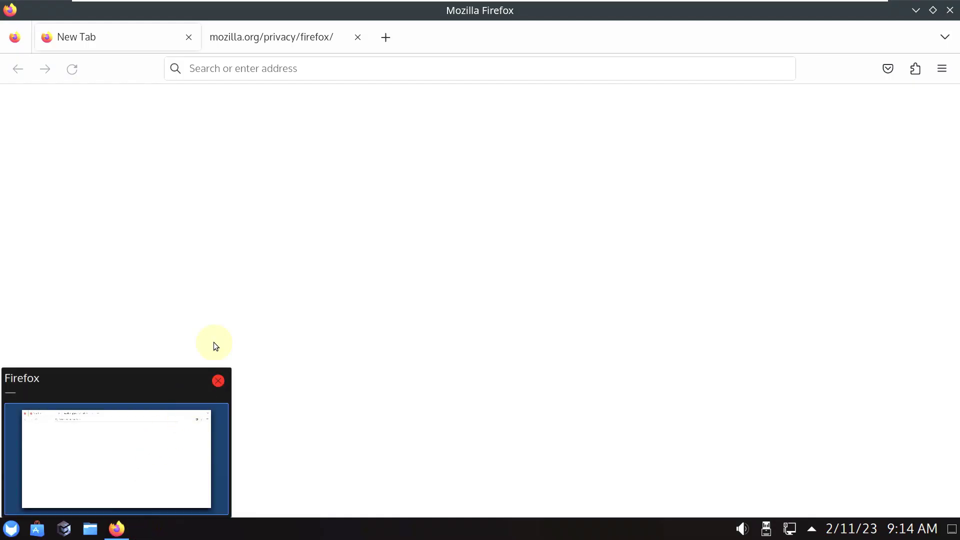
left_click(358, 38)
Check the installed Firefox version in the About Firefox window and close the window
left_click(940, 68)
scroll(807, 437, "down", 1)
left_click(778, 453)
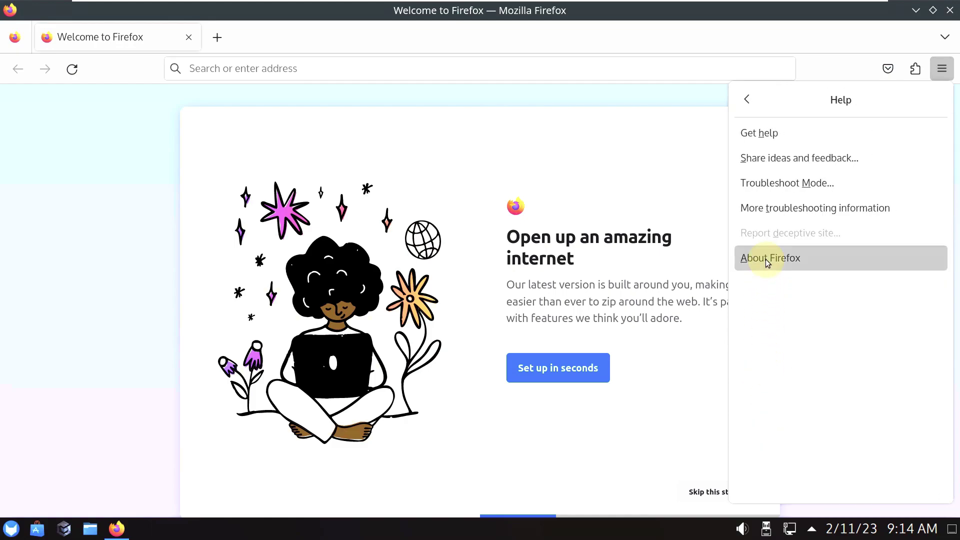
left_click(766, 259)
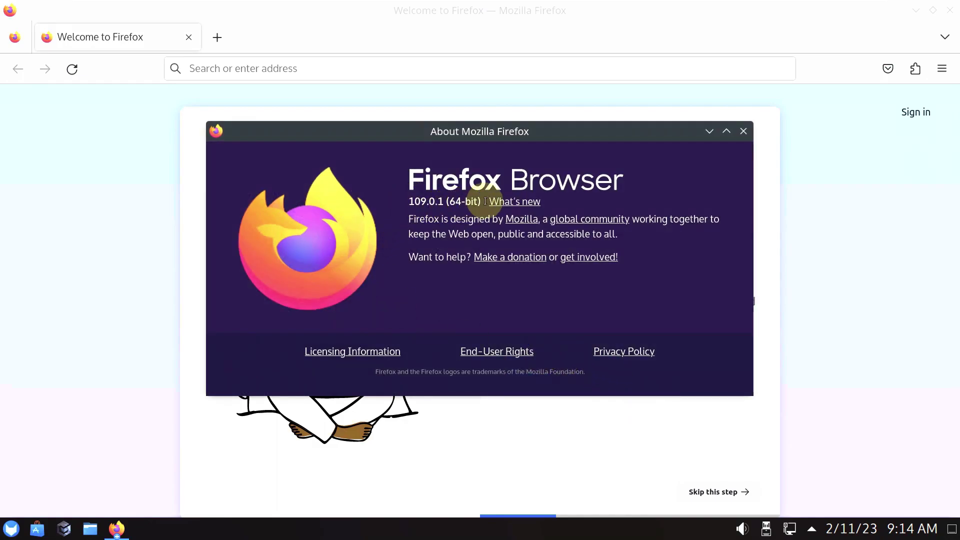
left_click(725, 132)
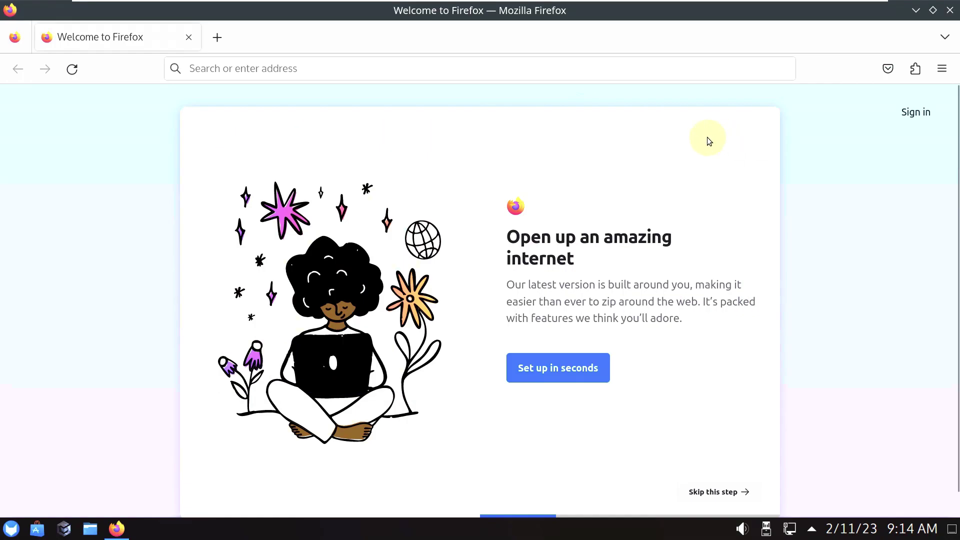
Search the web for "regata os"
left_click(373, 71)
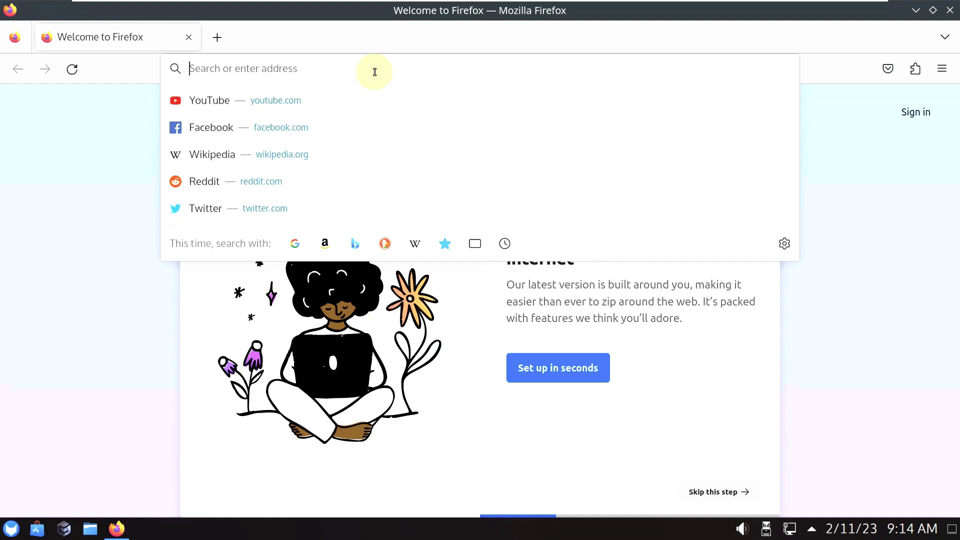
type("re")
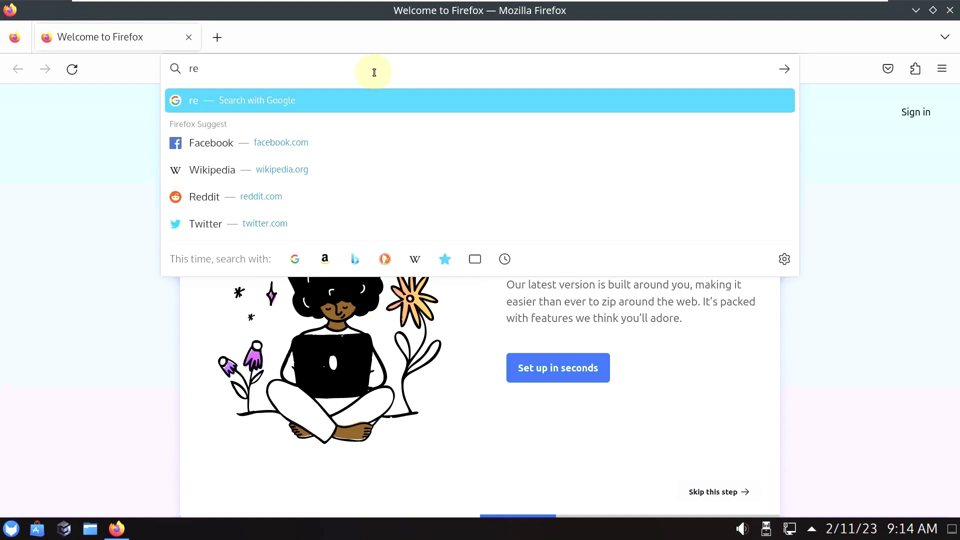
type("gata")
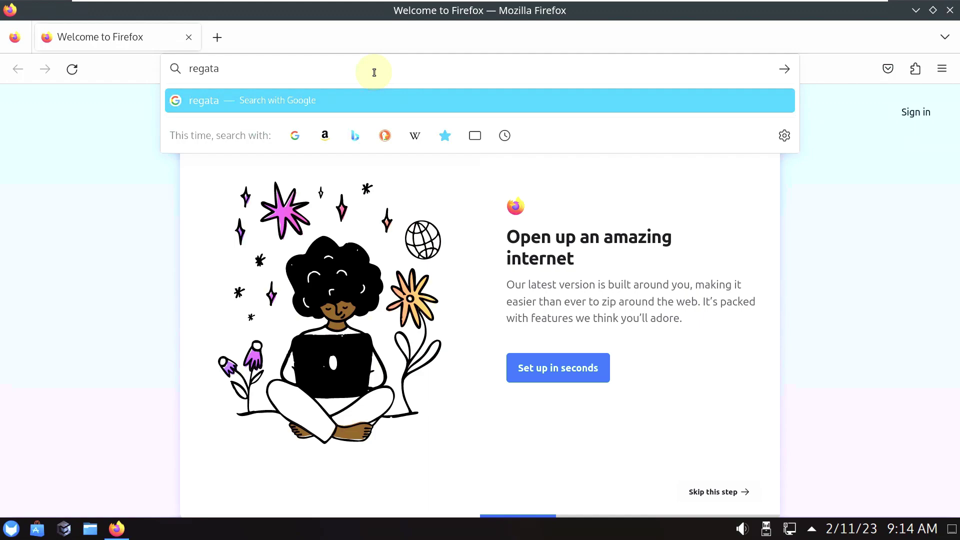
type(" os")
key("Return")
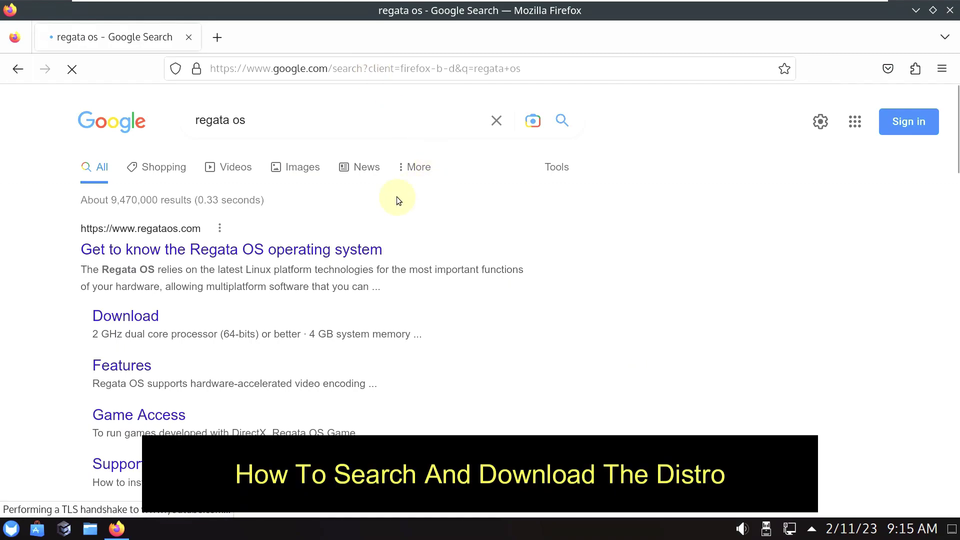
Open the official regataos.com website and read through its home page to the end
left_click(324, 251)
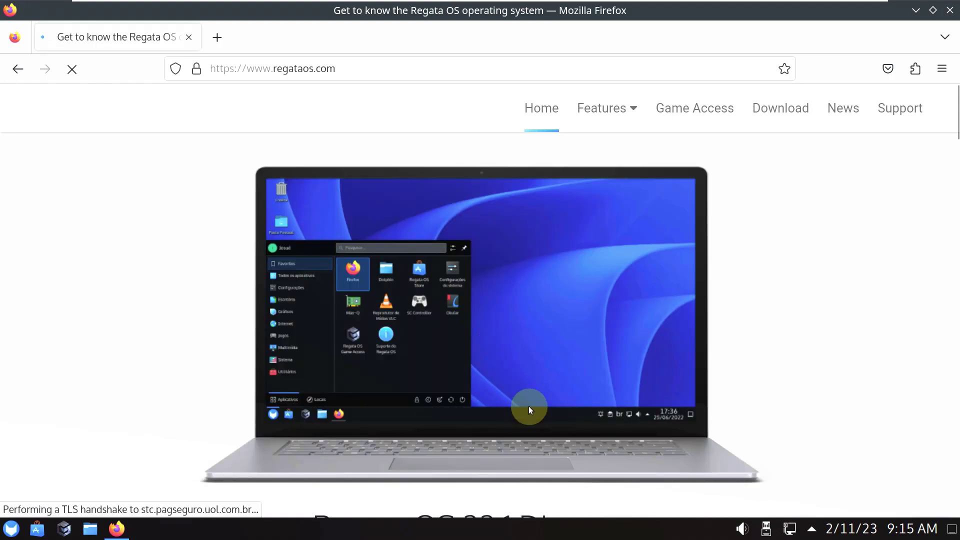
scroll(416, 351, "down", 1)
scroll(416, 350, "down", 9)
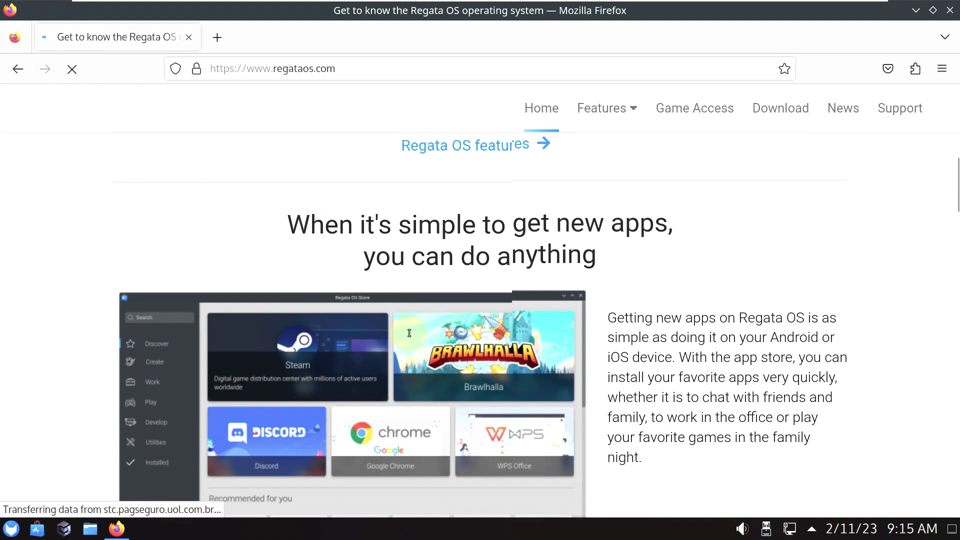
scroll(408, 330, "down", 12)
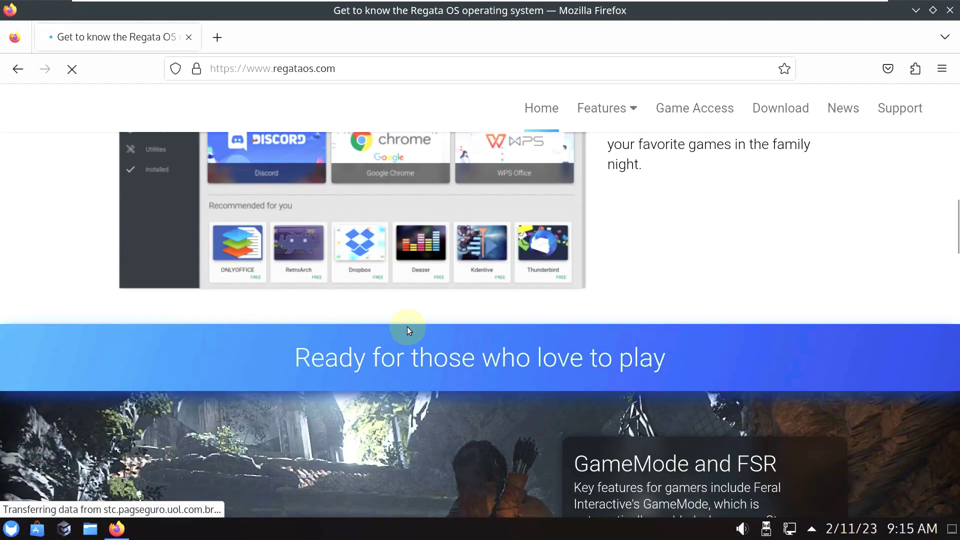
scroll(407, 326, "down", 20)
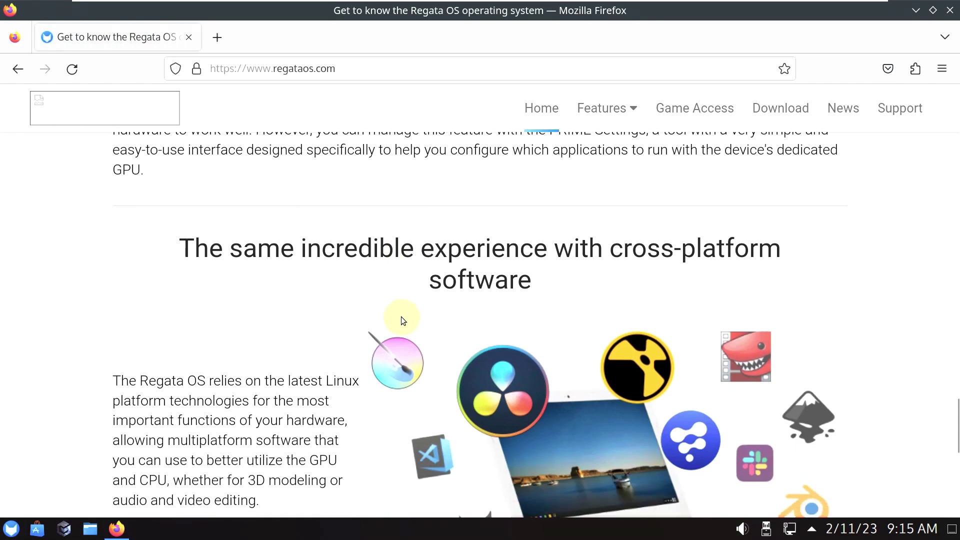
scroll(402, 320, "down", 2)
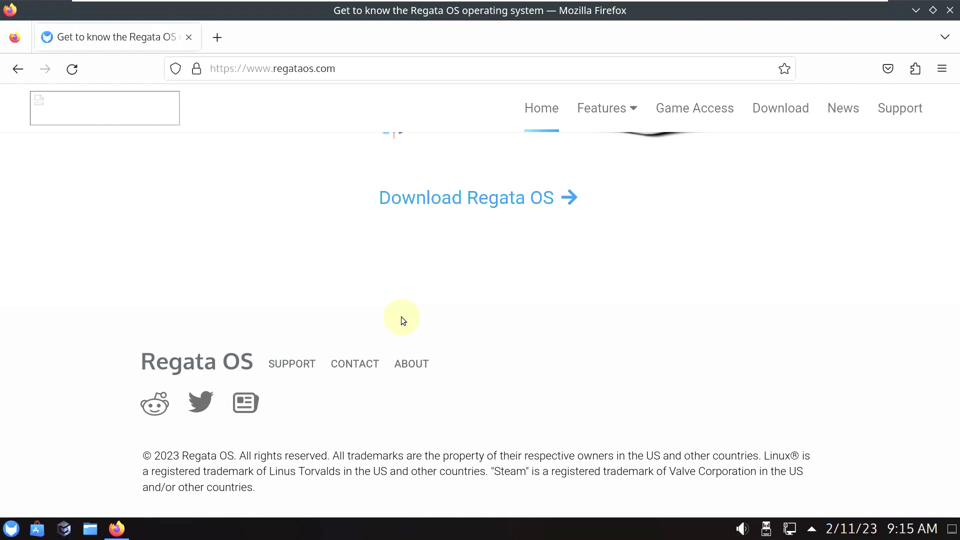
Open the website's Download Regata OS page and review the minimum system requirements for Regata OS 22.1 Discovery
scroll(402, 318, "up", 5)
left_click(450, 447)
scroll(311, 301, "down", 5)
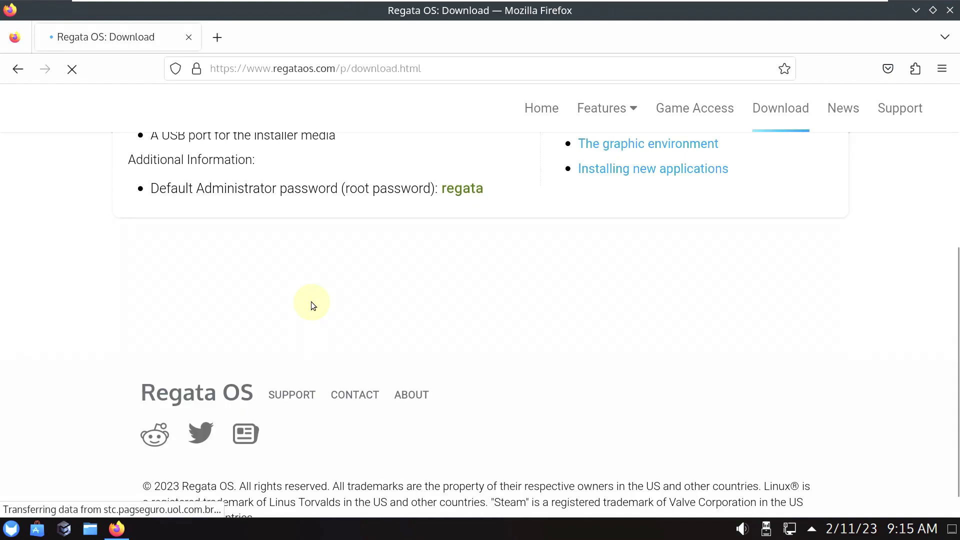
scroll(398, 290, "up", 5)
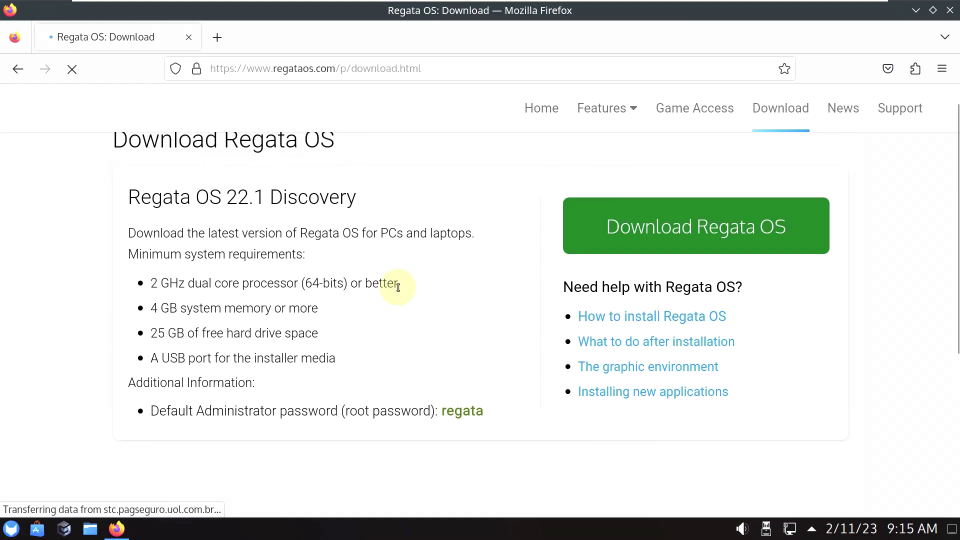
Start the Regata OS download through SourceForge and highlight the regataos-22 ISO part of the download page's address
left_click(578, 267)
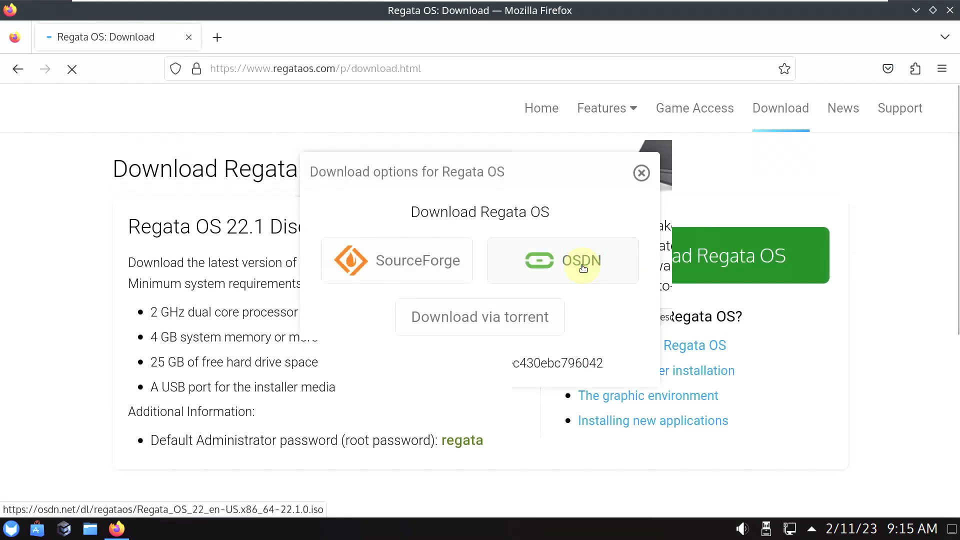
left_click(413, 266)
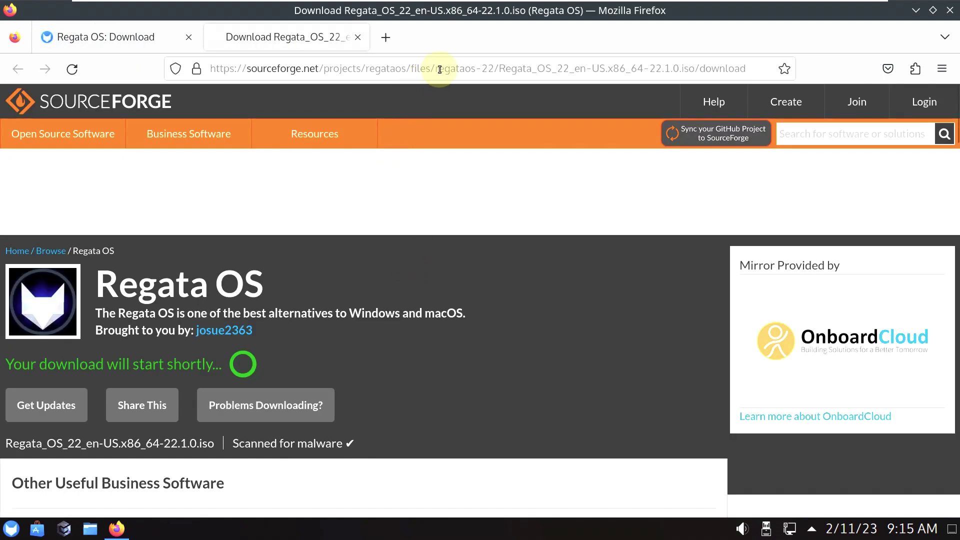
left_click_drag(435, 66, 814, 90)
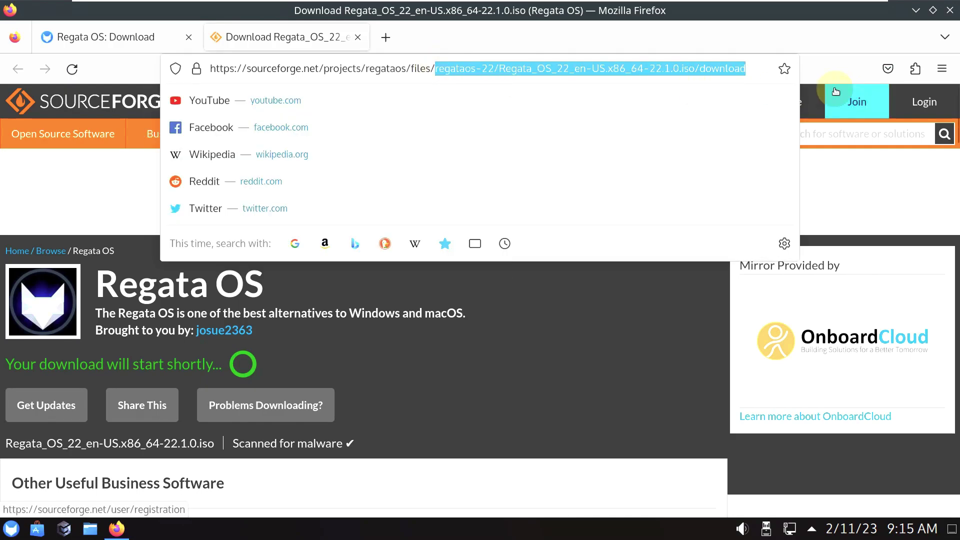
Open the Regata OS files listing on SourceForge and browse the ISO files in its regataos-22 folder
key("BackSpace")
key("Return")
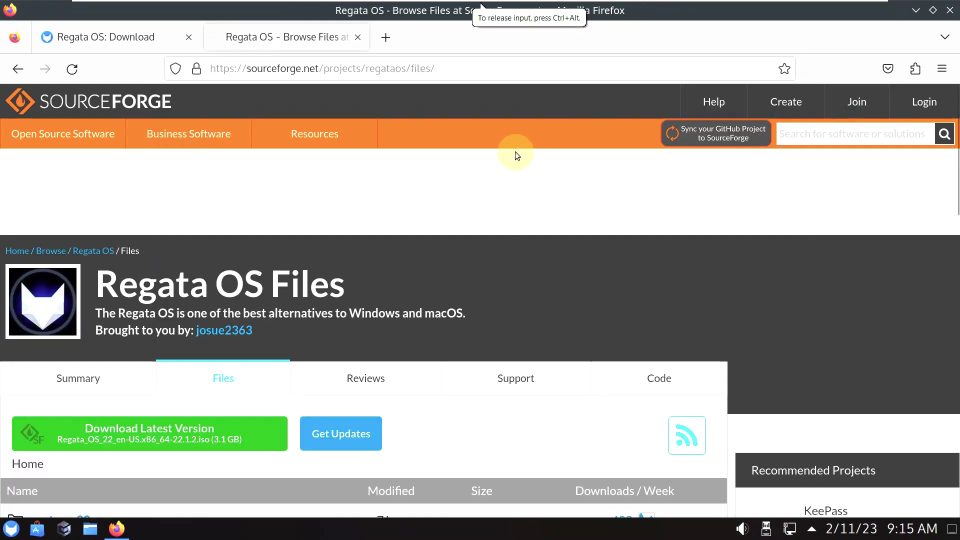
scroll(334, 266, "down", 3)
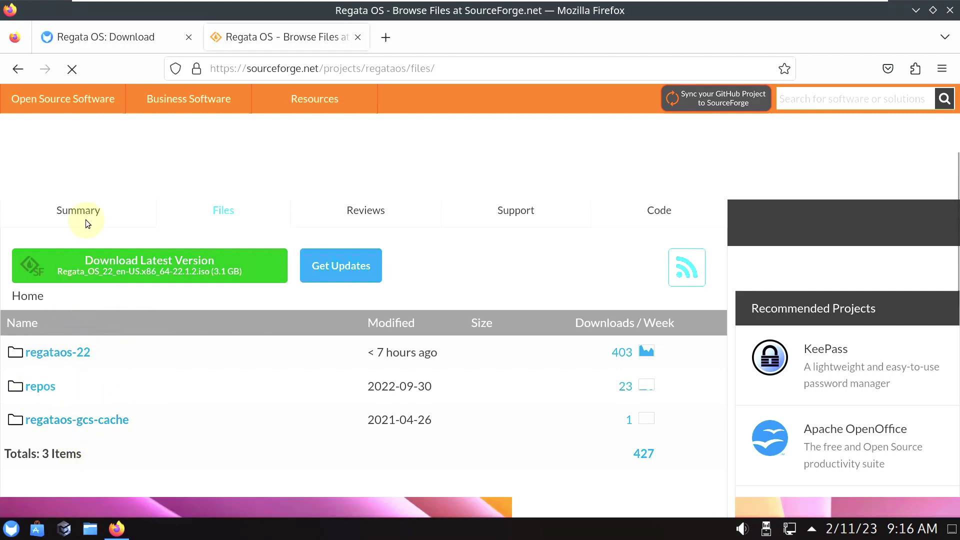
scroll(146, 356, "up", 3)
scroll(150, 345, "down", 3)
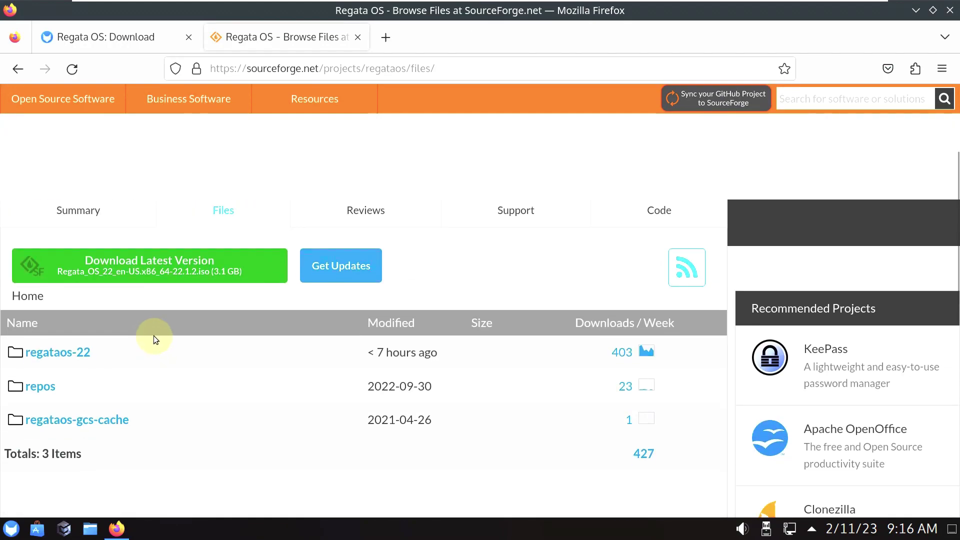
left_click(105, 353)
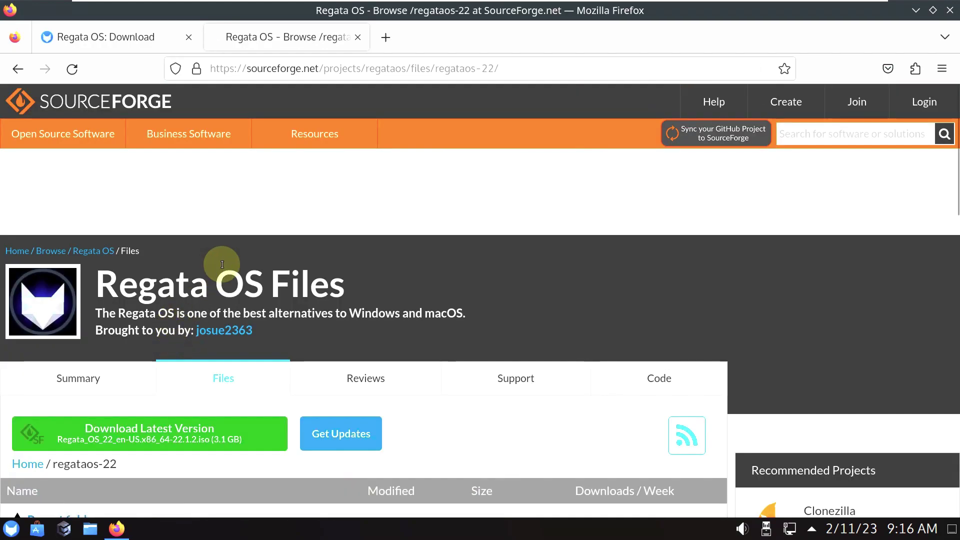
scroll(222, 265, "down", 5)
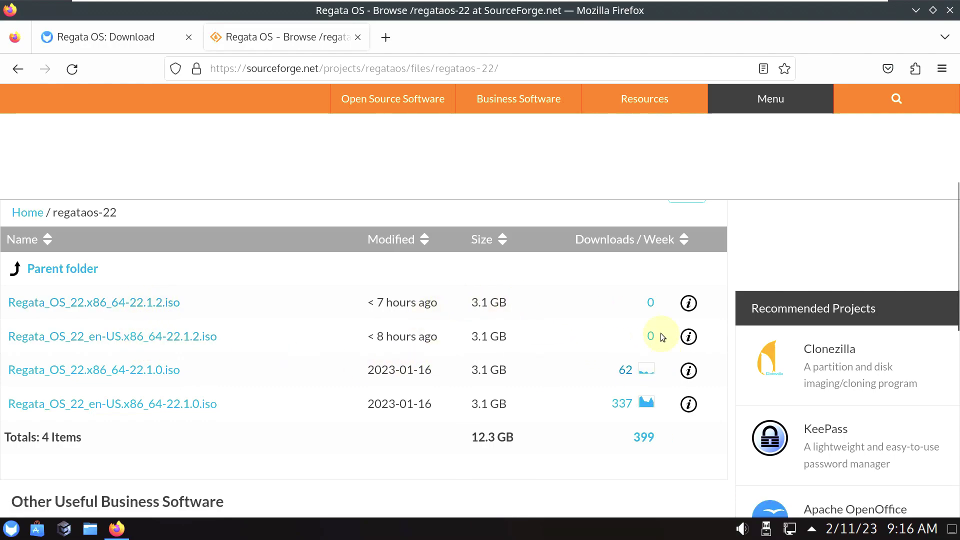
Try to download the latest version, Regata_OS_22_en-US.x86_64-22.1.2.iso, and close the SourceForge page
scroll(392, 327, "up", 5)
left_click(194, 436)
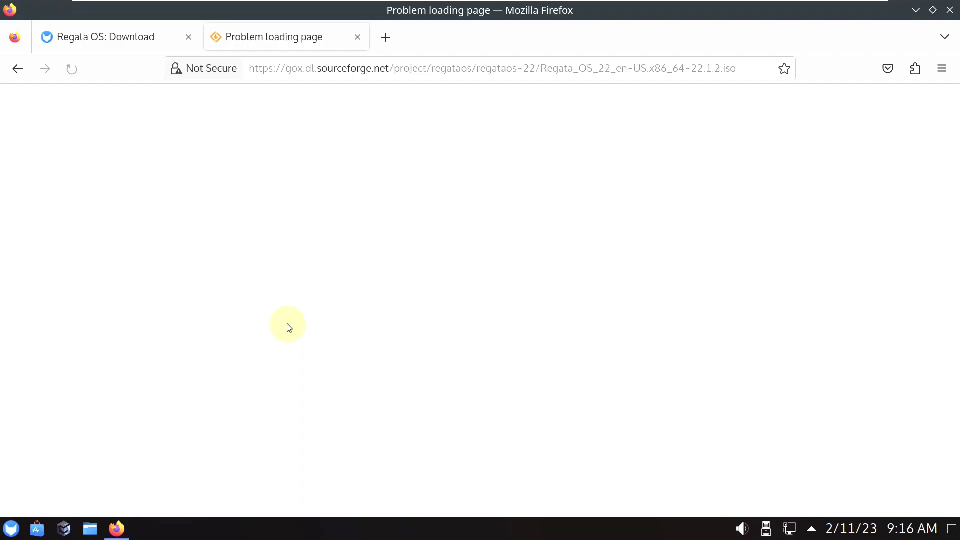
left_click(358, 37)
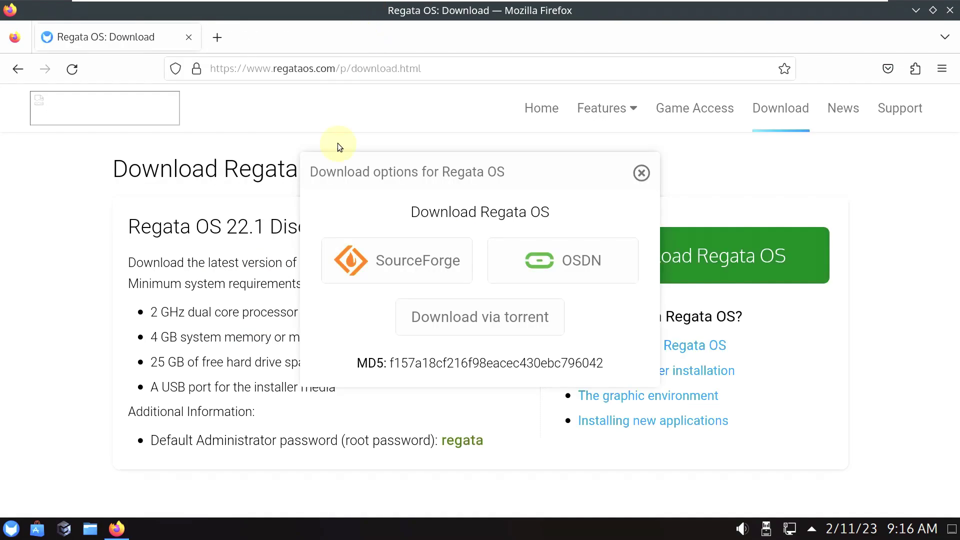
Dismiss the Regata OS download options and replace the website's page with a new blank tab
left_click(641, 173)
left_click(220, 42)
left_click(187, 38)
Go to the YouTube channel at youtube.com/9to5linux
left_click(226, 65)
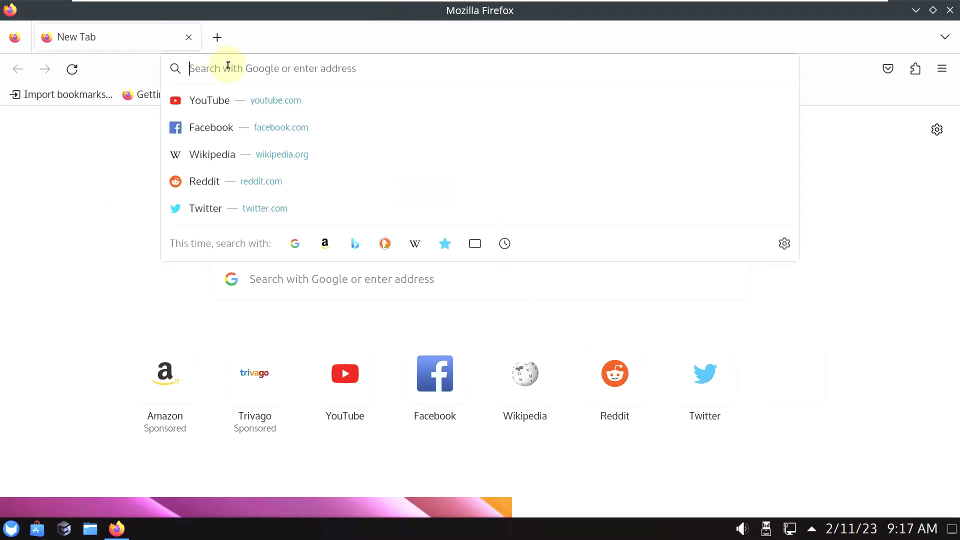
type("y")
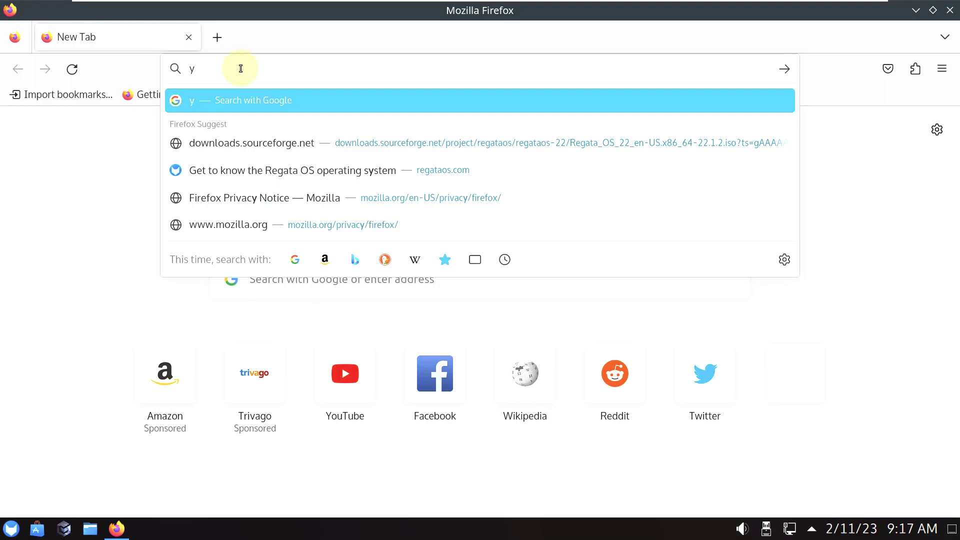
type("utube")
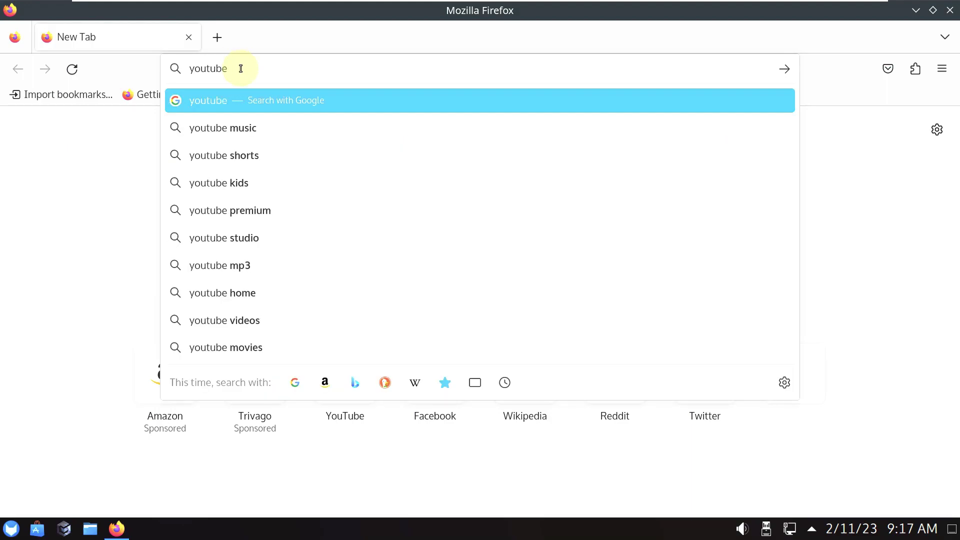
type(".com/")
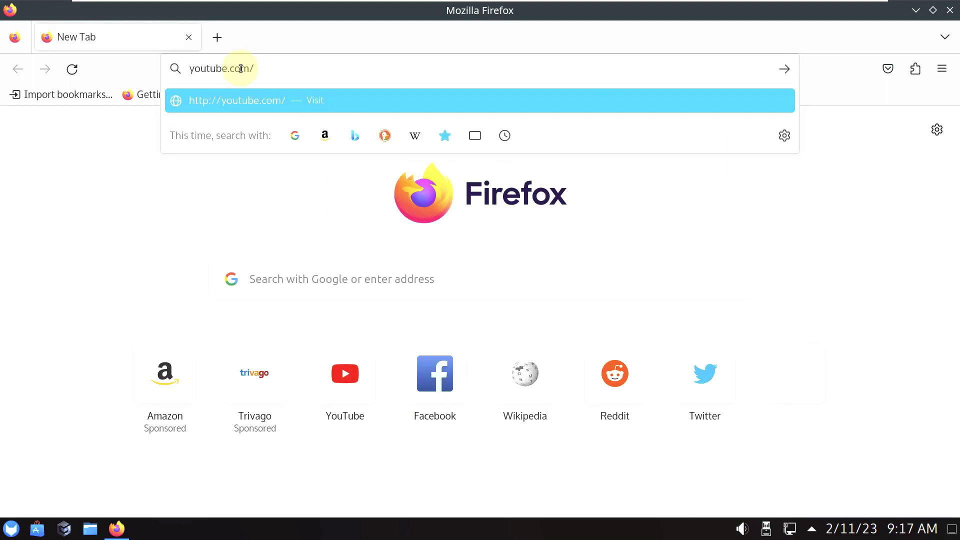
type("9to5linux")
key("Return")
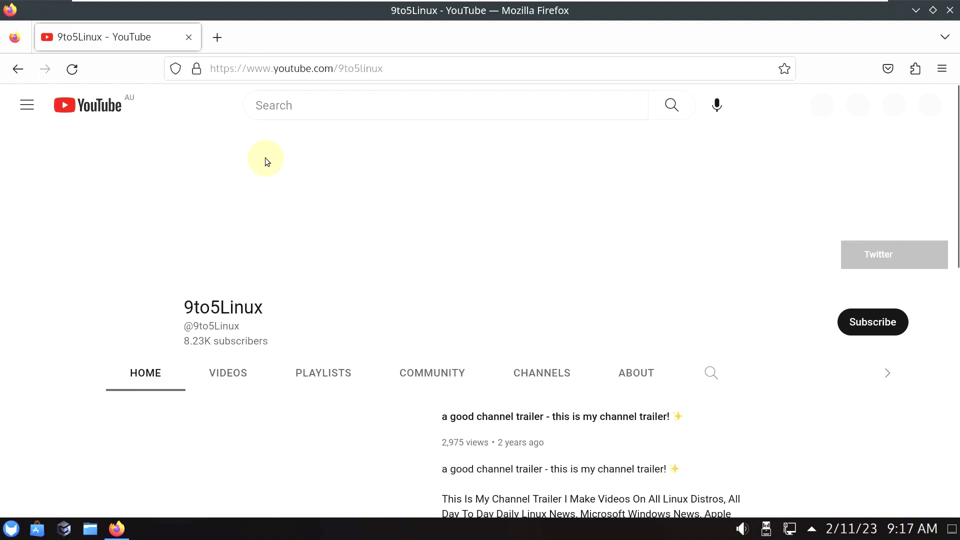
Search within the 9to5Linux channel for "regata" and look through the matching videos
scroll(350, 200, "down", 3)
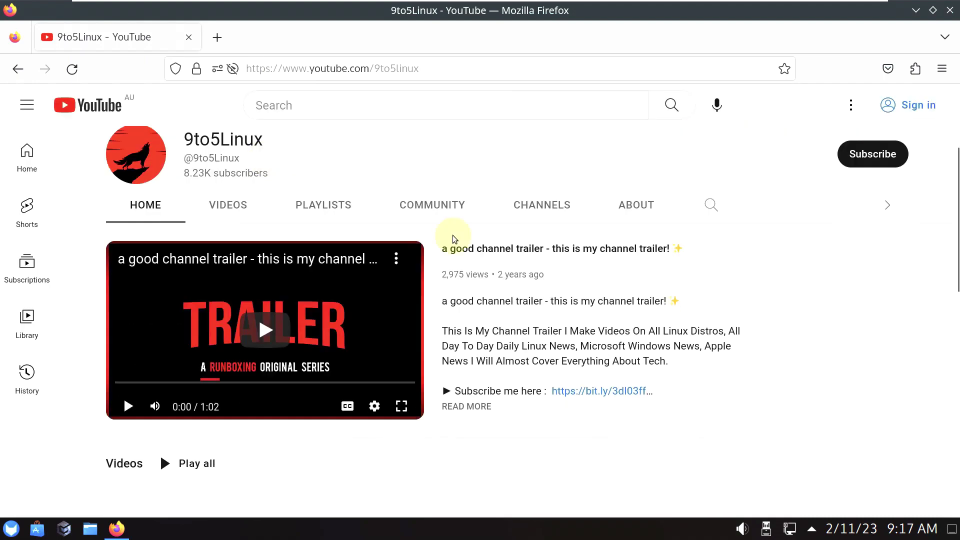
left_click(711, 211)
type("re")
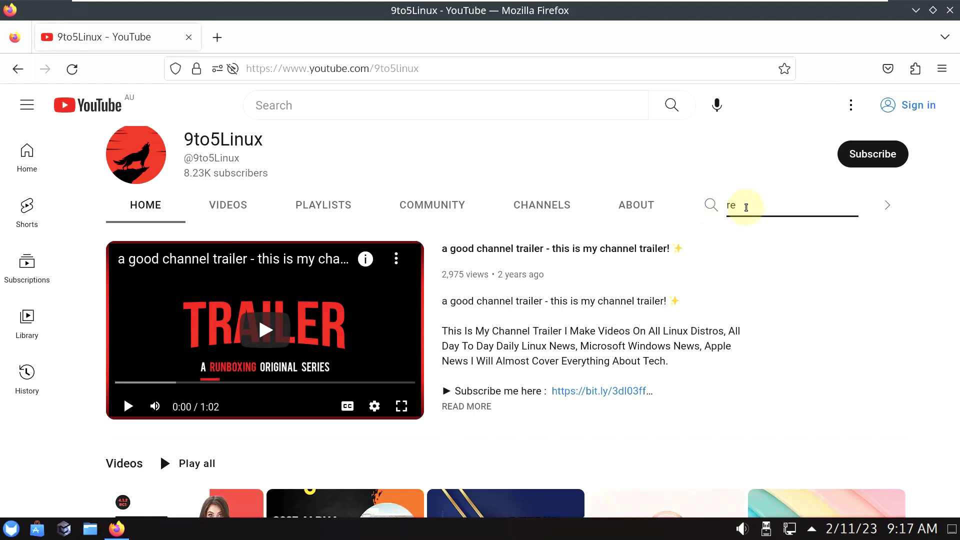
type("gata")
key("Return")
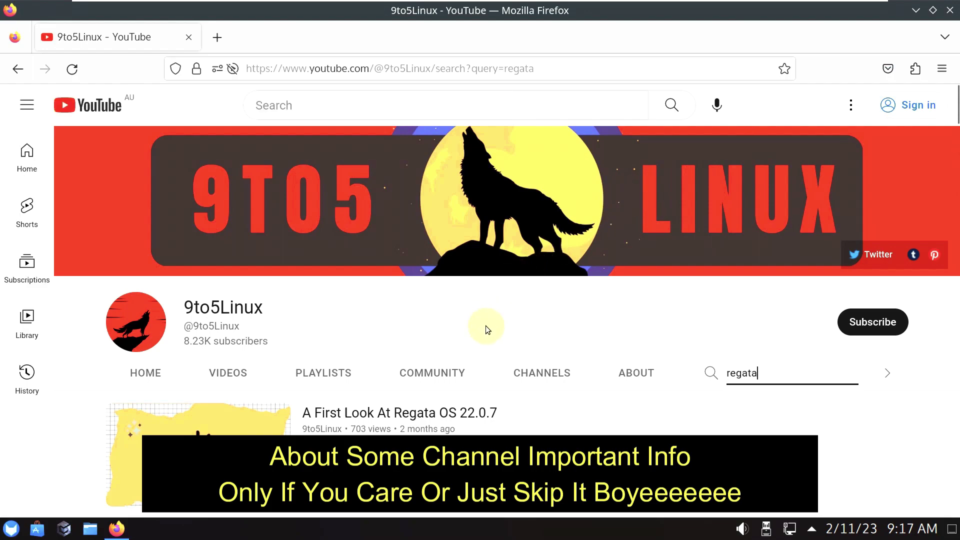
scroll(486, 329, "down", 6)
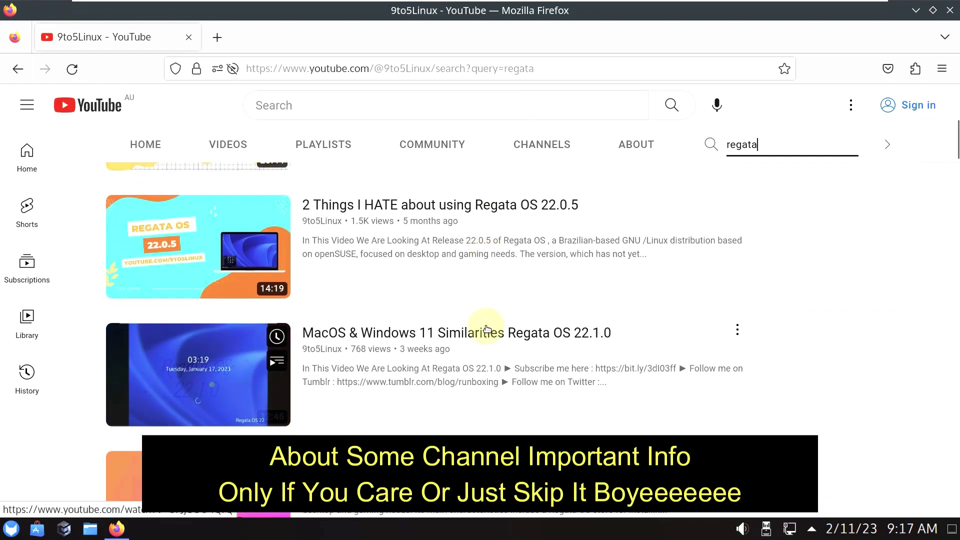
scroll(486, 329, "down", 10)
scroll(484, 327, "up", 15)
Review the description and weekly upload schedule on the channel's About page and bring up its subscribe prompt
left_click(620, 378)
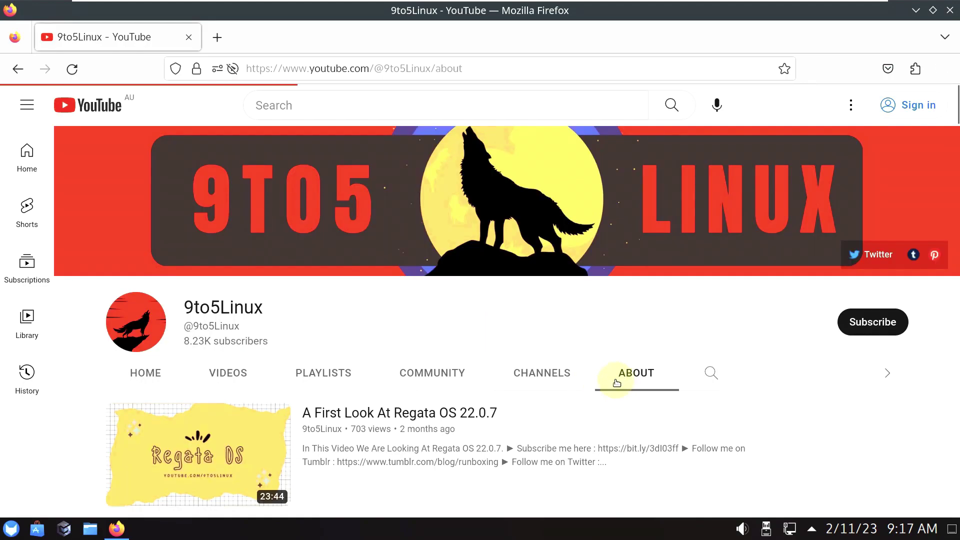
scroll(577, 396, "down", 3)
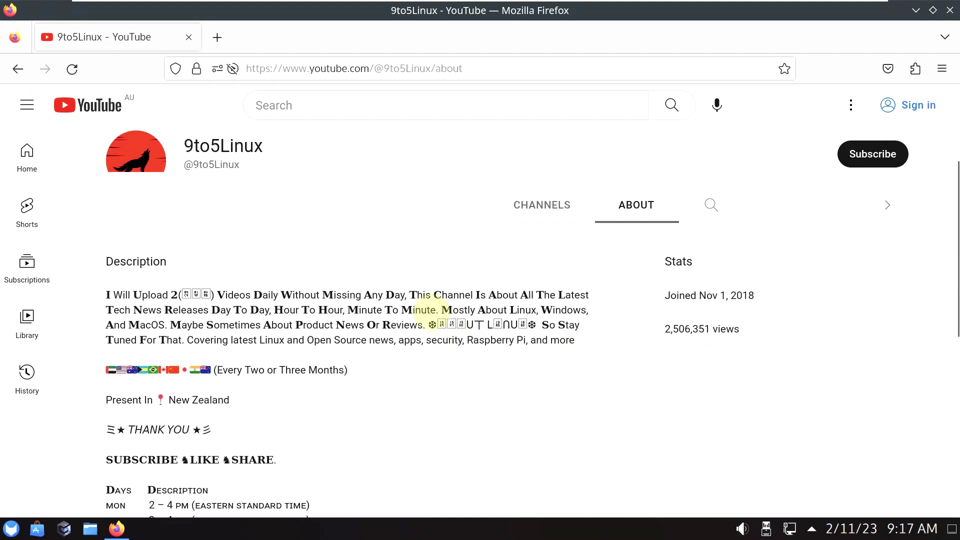
left_click_drag(408, 293, 106, 295)
scroll(201, 306, "down", 5)
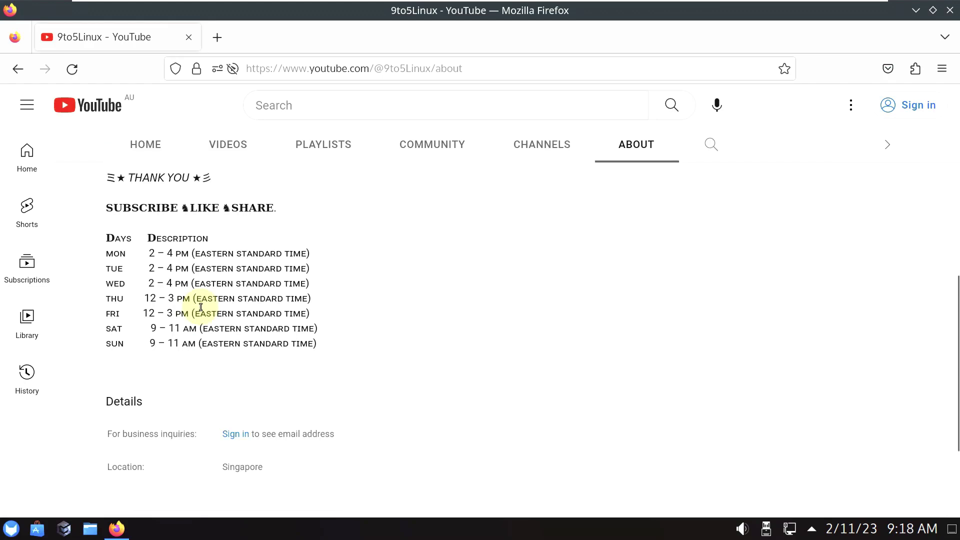
left_click_drag(108, 212, 364, 360)
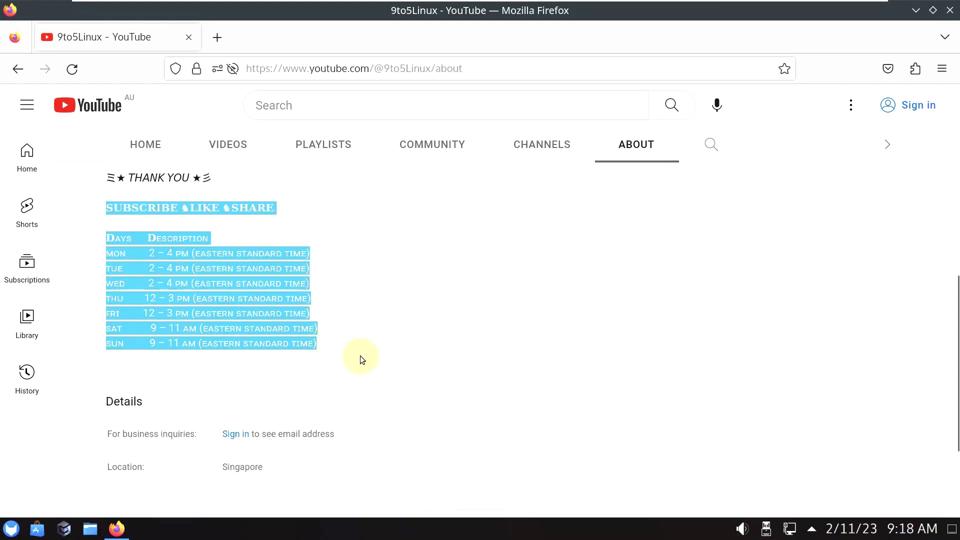
scroll(698, 336, "up", 10)
left_click(897, 322)
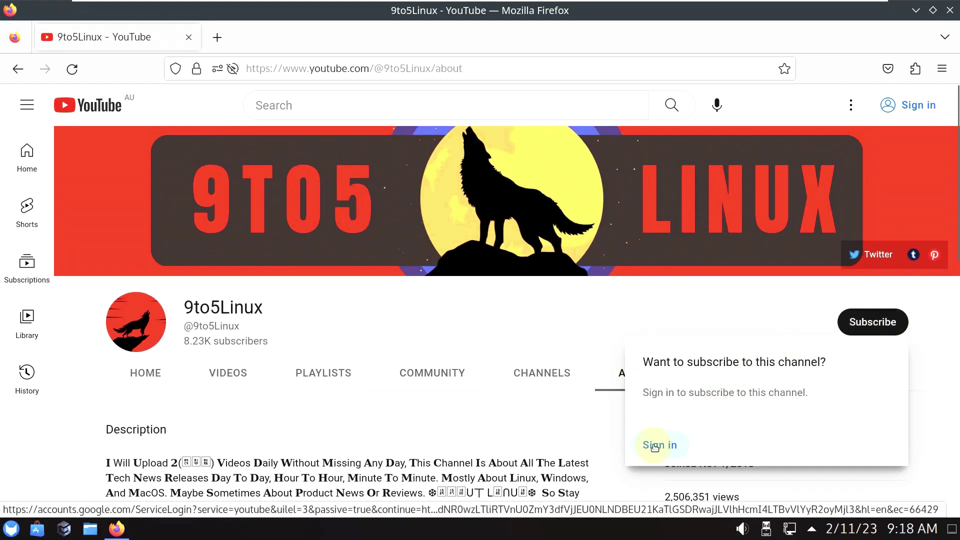
View the channel's full Linux playlist with its title and video count highlighted, and return to the playlists overview
left_click(327, 373)
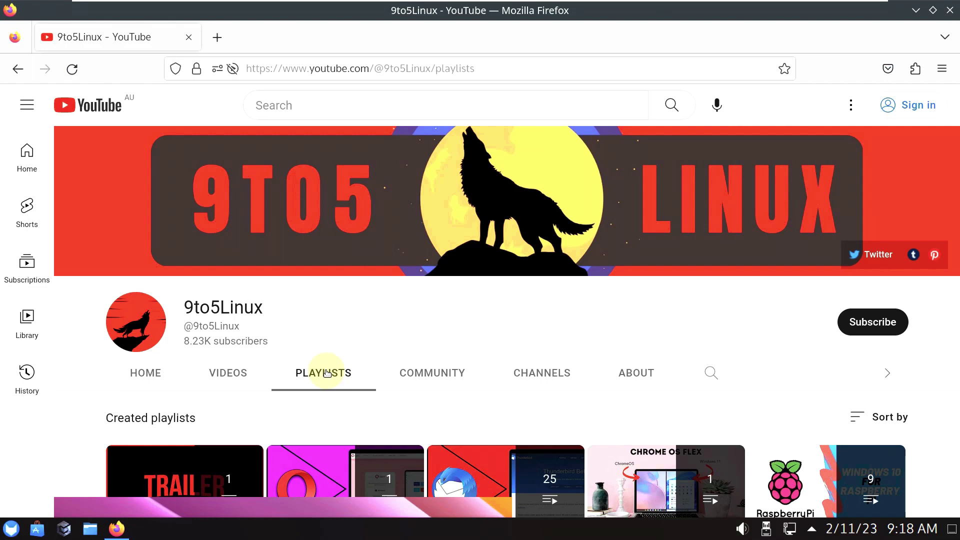
scroll(407, 390, "down", 5)
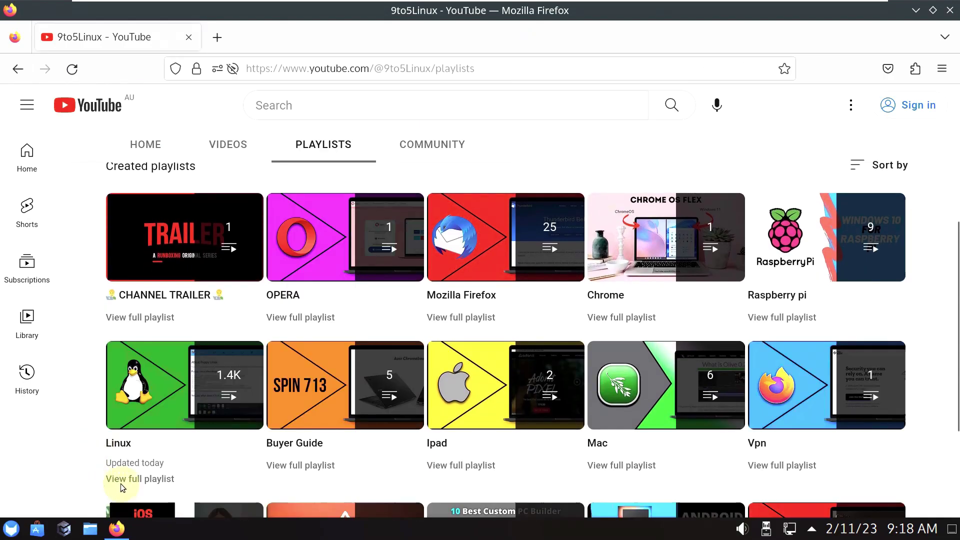
left_click(126, 479)
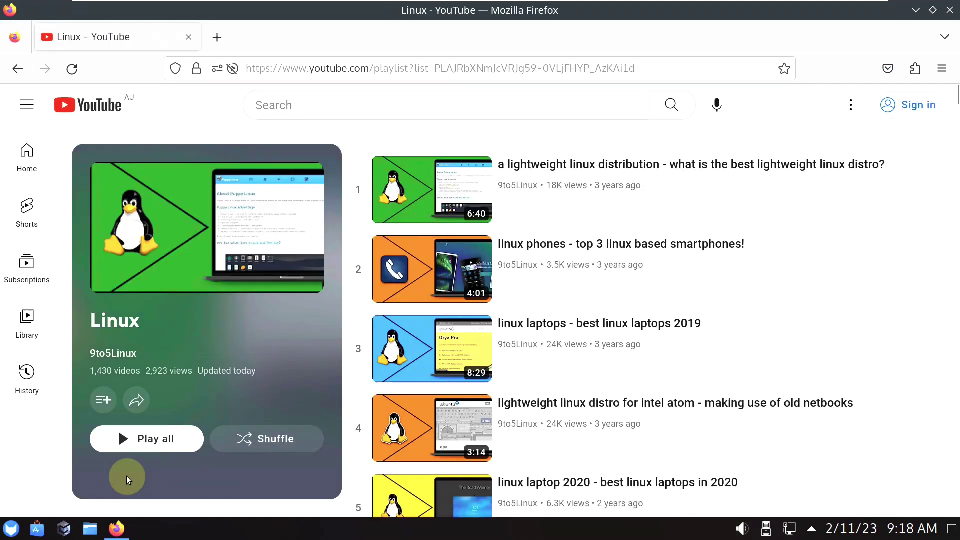
left_click_drag(138, 472, 80, 345)
left_click(400, 434)
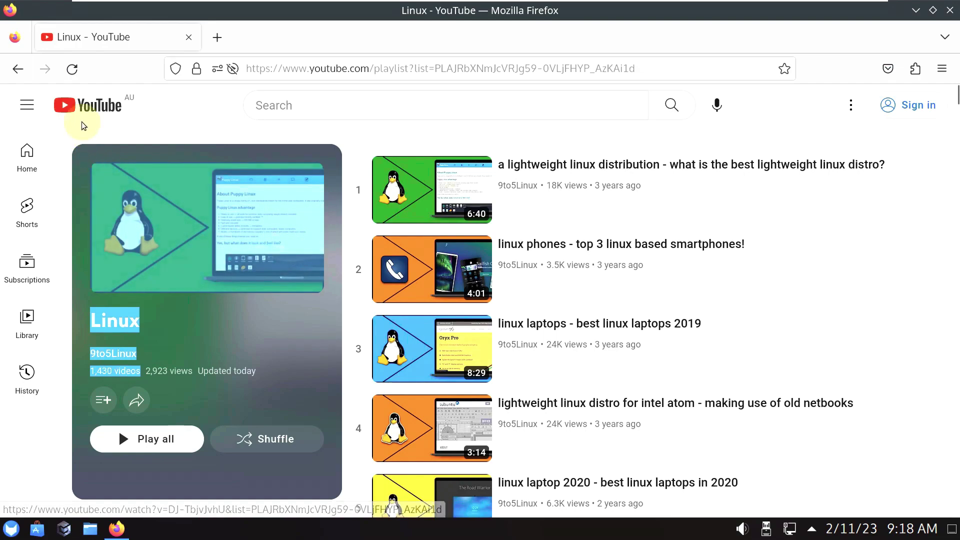
left_click(18, 69)
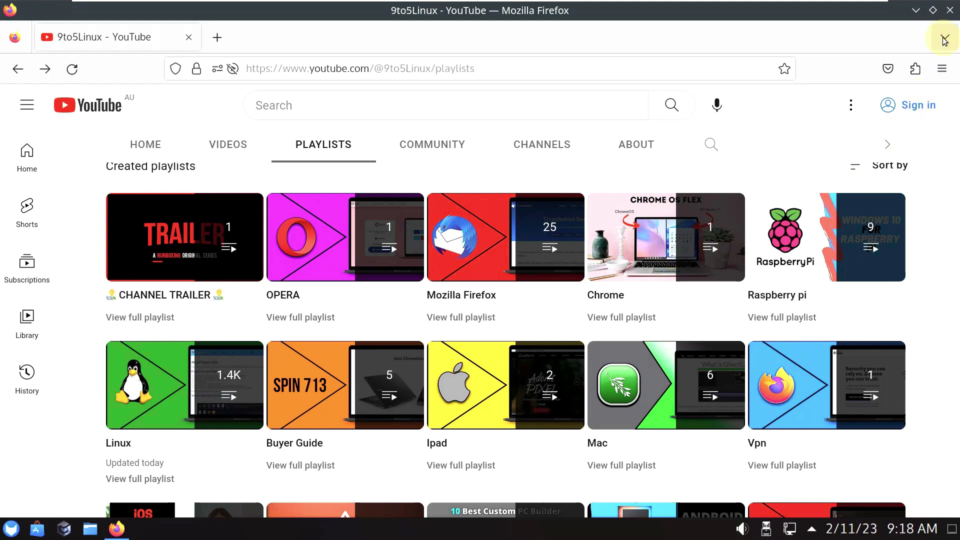
Close Firefox and launch the KSysGuard System Monitor from the System applications
left_click(950, 10)
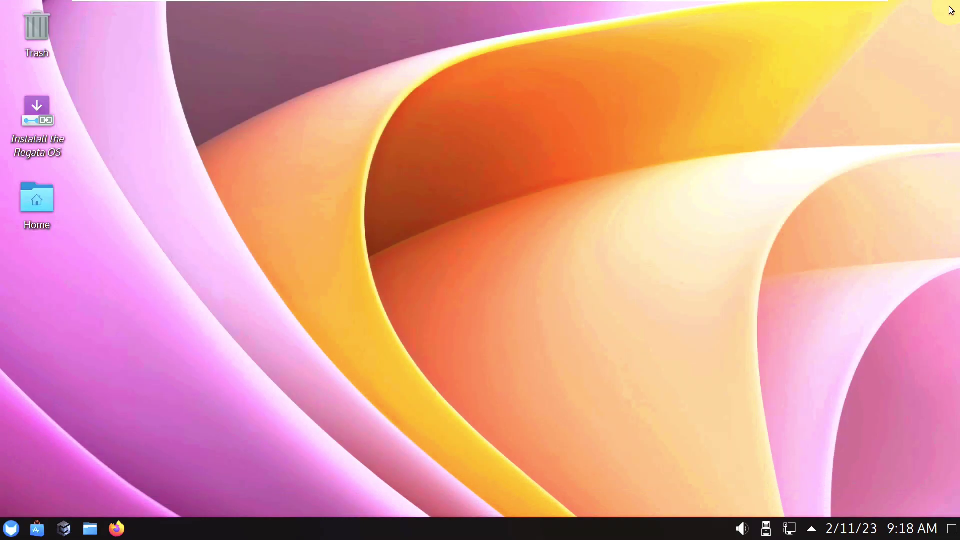
left_click(11, 527)
mouse_move(56, 430)
scroll(276, 356, "down", 5)
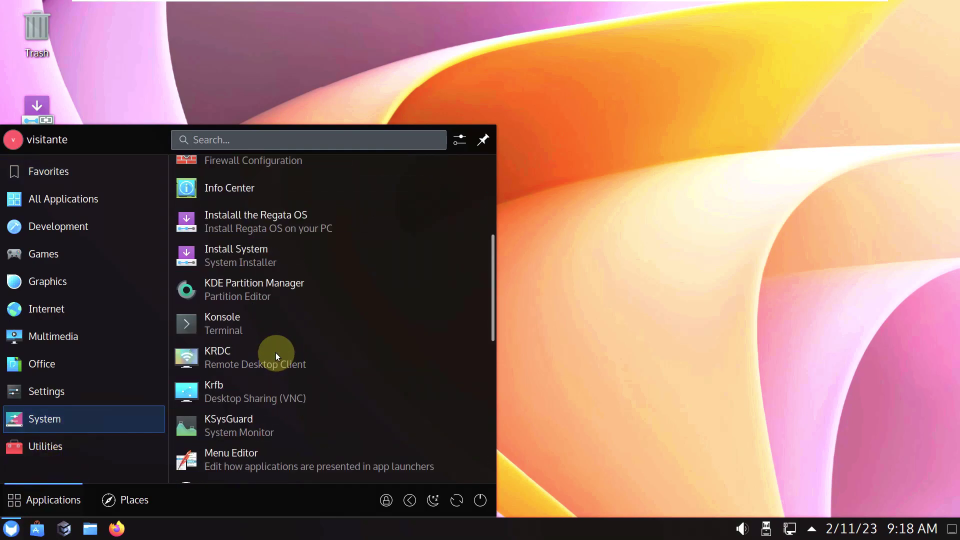
scroll(240, 450, "up", 5)
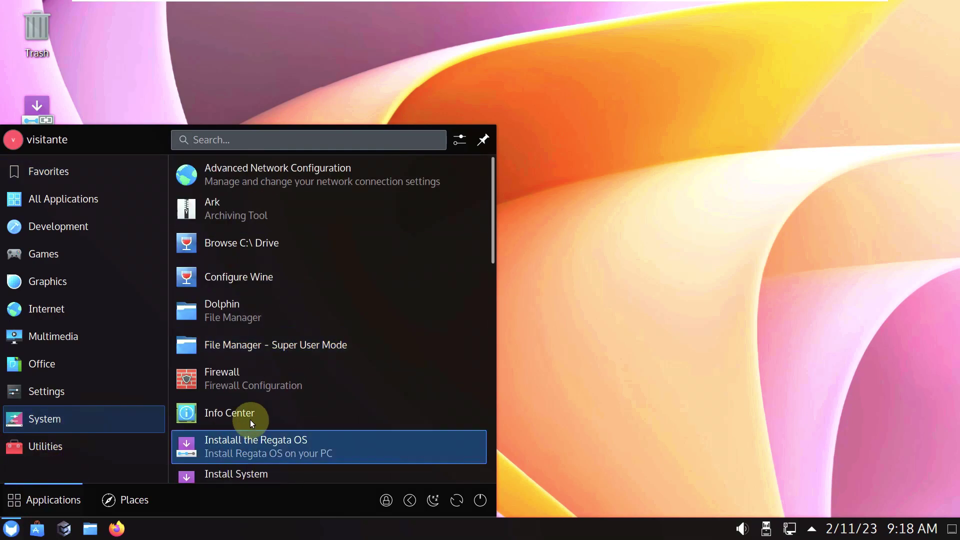
scroll(250, 422, "down", 7)
left_click(285, 250)
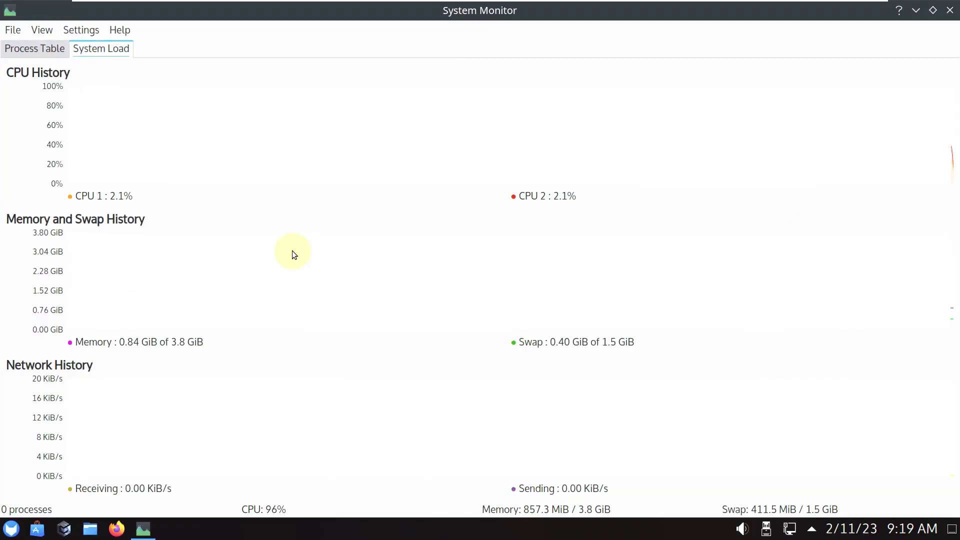
Examine the running processes in the process table, and return to the CPU, memory and network load graphs
left_click(30, 48)
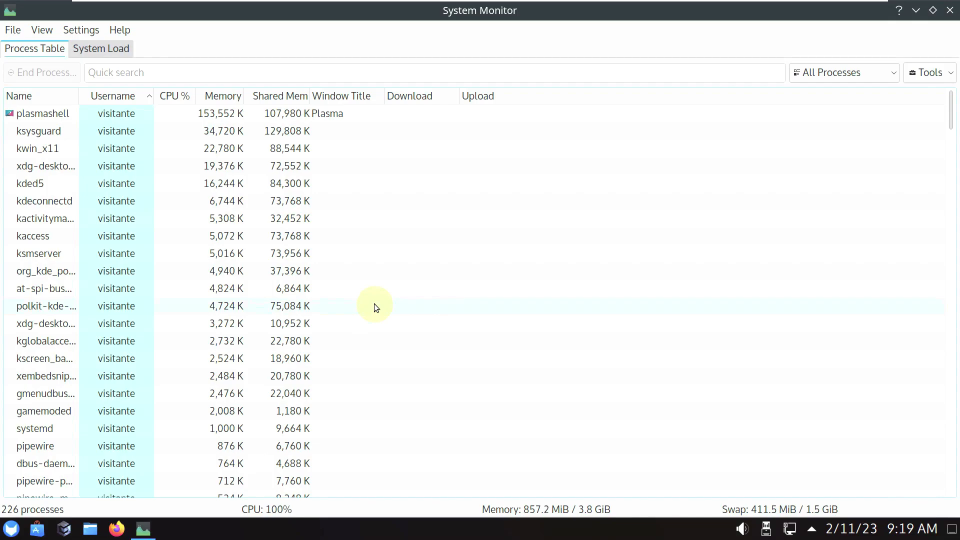
scroll(374, 304, "down", 9)
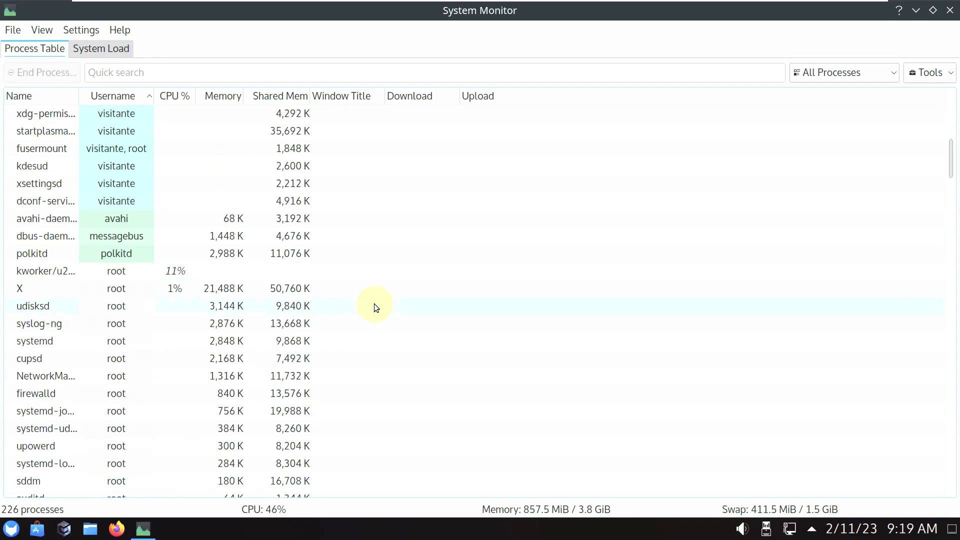
scroll(375, 306, "down", 15)
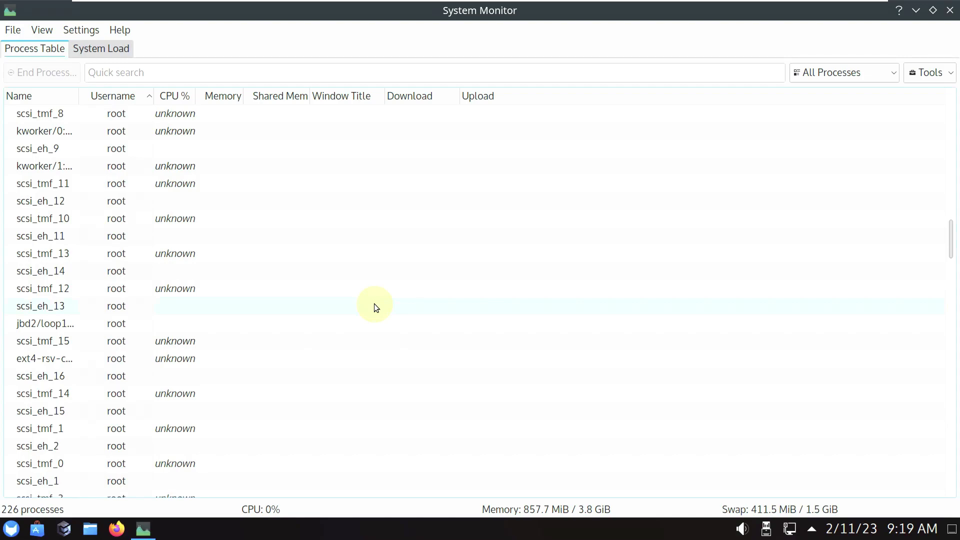
scroll(374, 304, "down", 16)
scroll(375, 306, "down", 20)
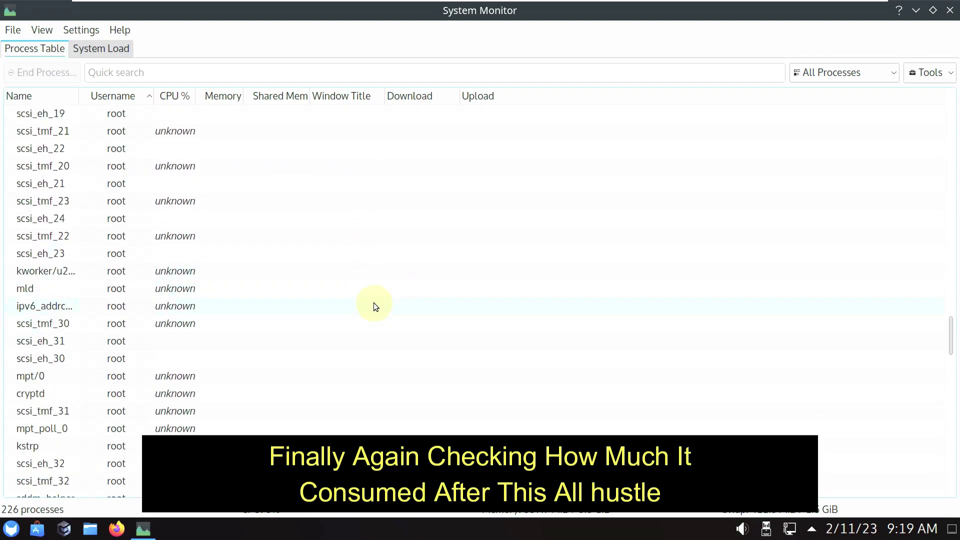
scroll(373, 302, "down", 3)
left_click(120, 48)
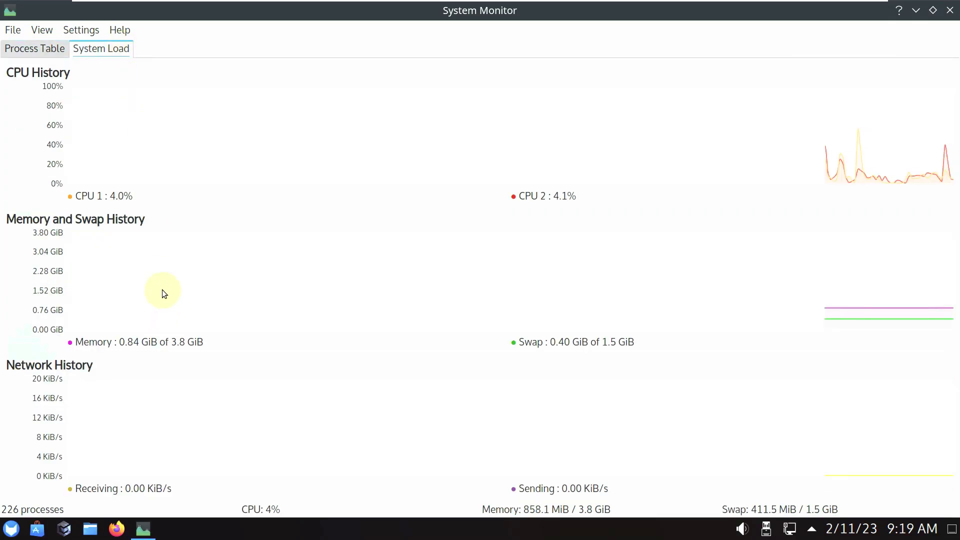
Check the memory and swap usage details and the System Monitor's About information, and close the System Monitor
mouse_move(194, 272)
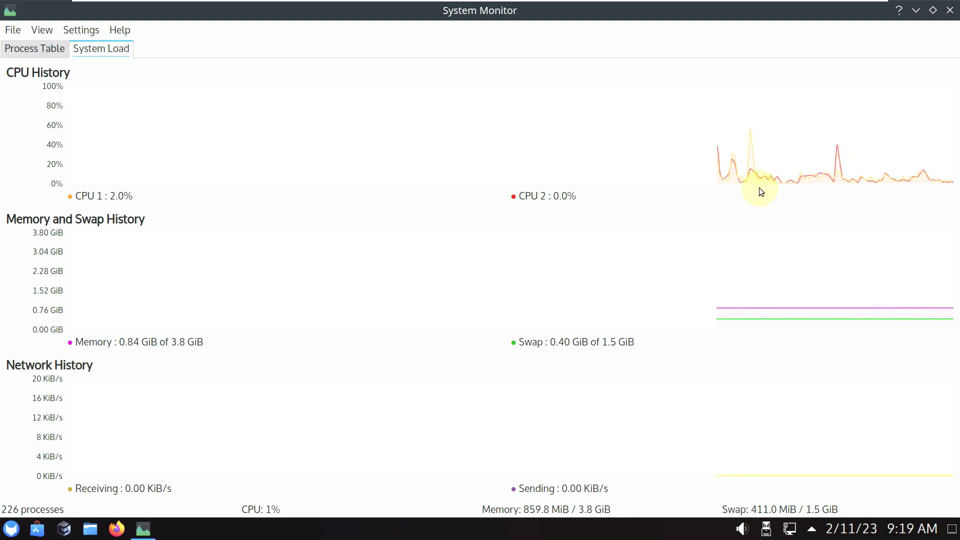
mouse_move(606, 231)
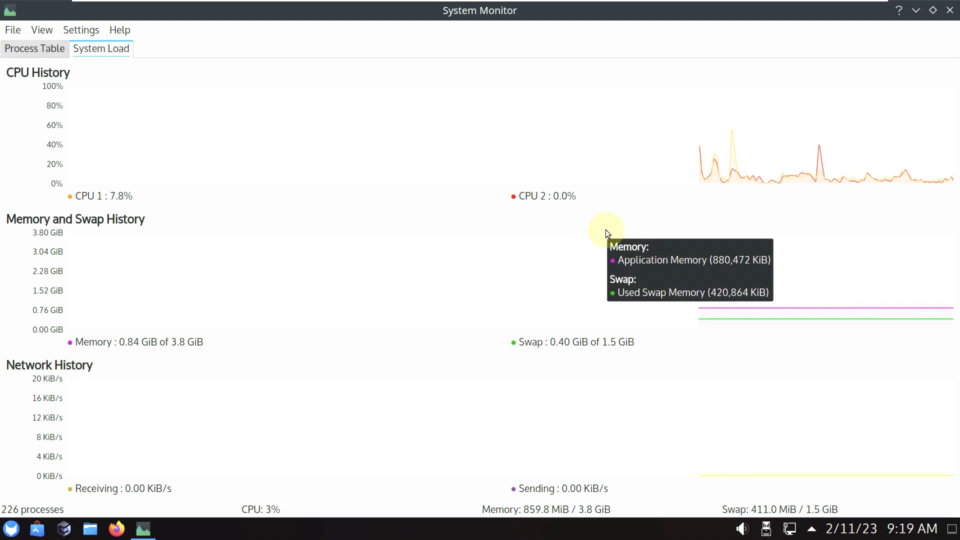
left_click(119, 29)
left_click(172, 161)
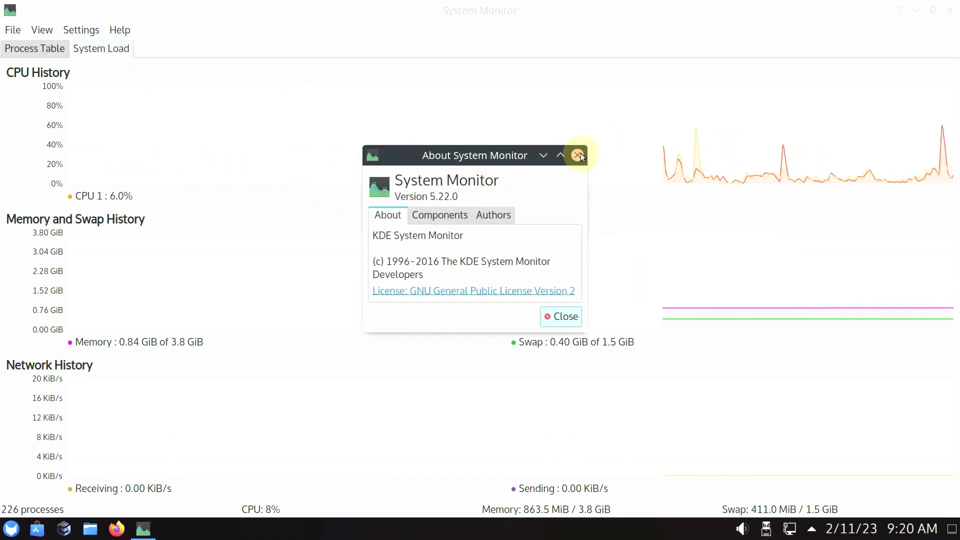
left_click(578, 155)
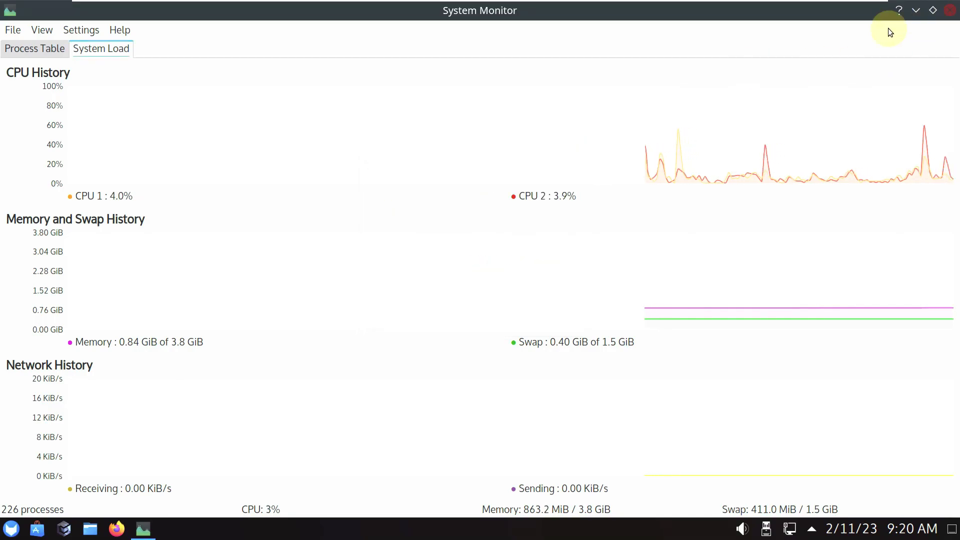
key("alt+F4")
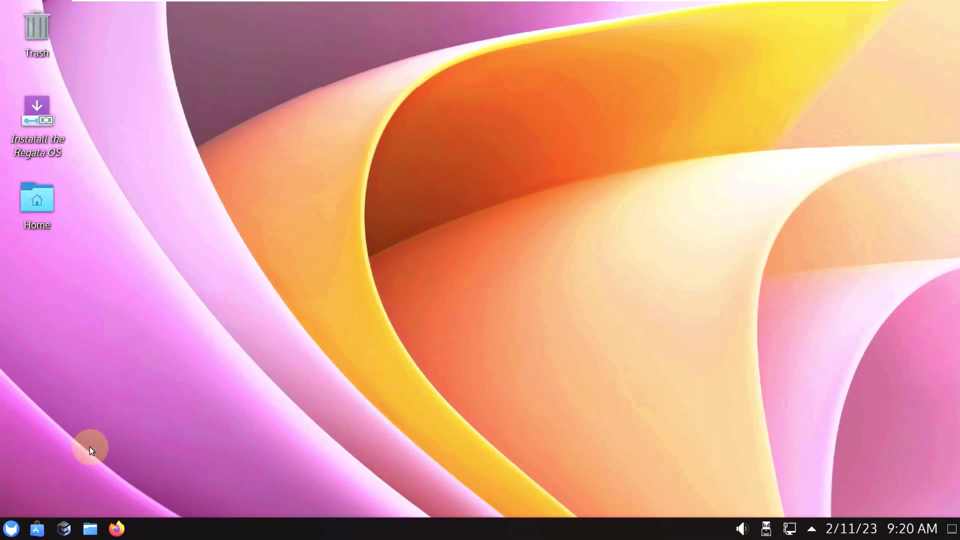
Browse the full list of preinstalled applications in the launcher and open the Kate text editor
left_click(11, 528)
left_click(114, 194)
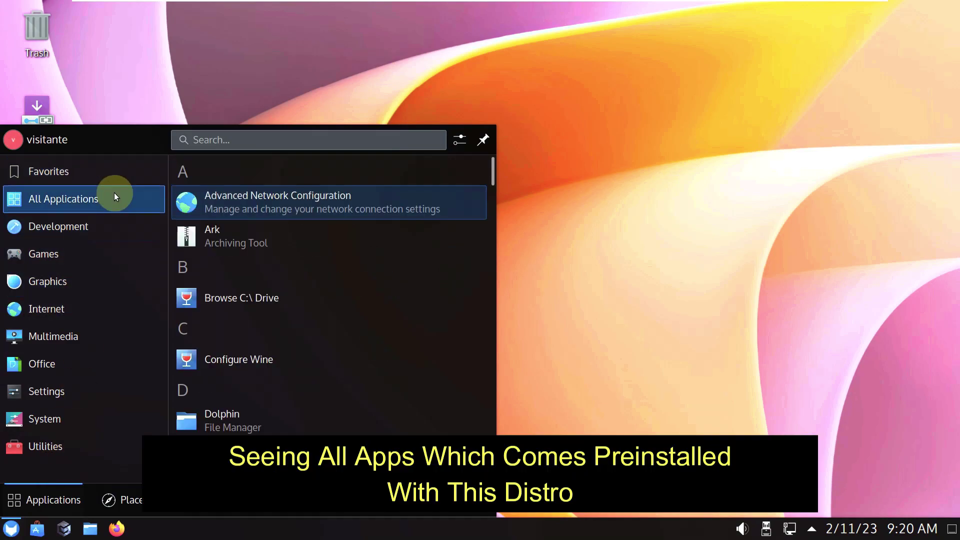
scroll(224, 253, "down", 5)
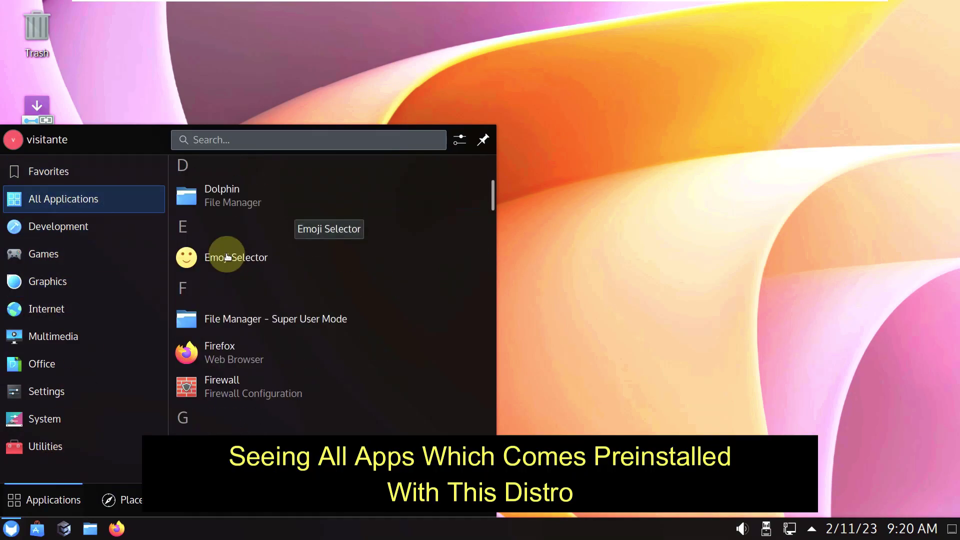
scroll(227, 256, "down", 2)
scroll(227, 258, "down", 6)
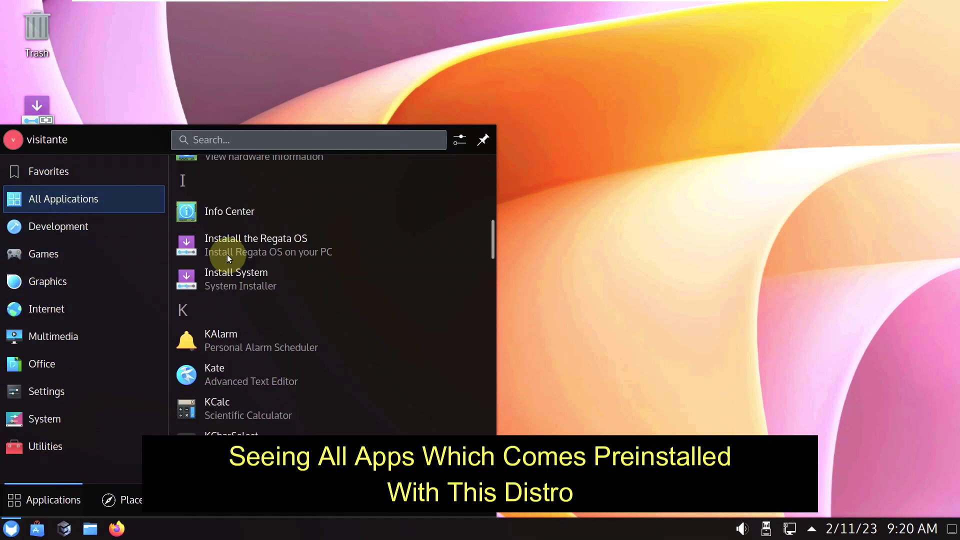
scroll(227, 254, "down", 1)
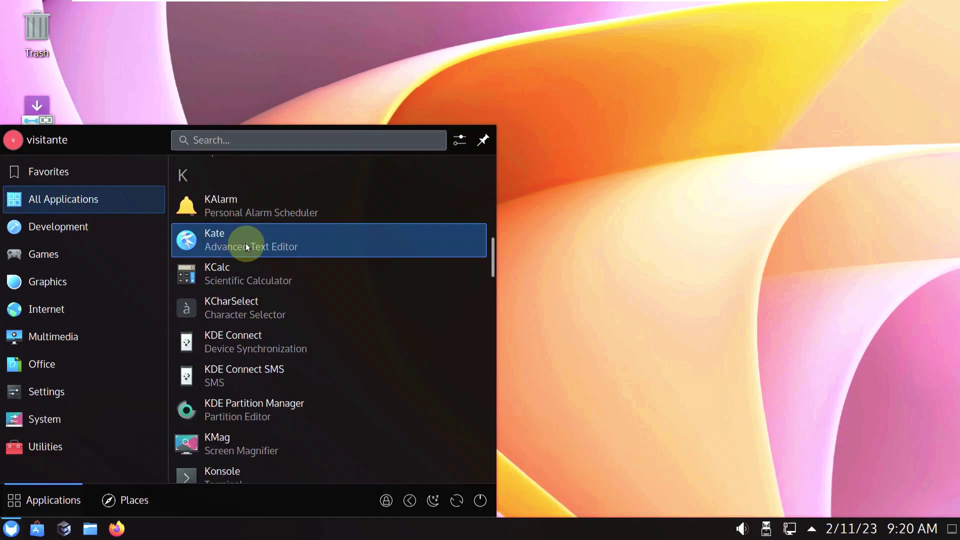
left_click(245, 243)
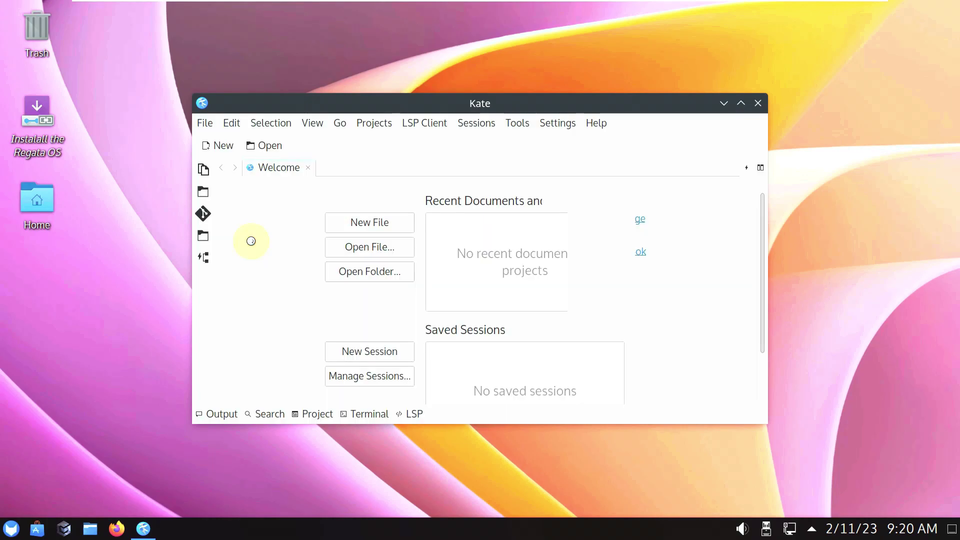
View the About Kate information and close the Kate text editor
left_click(606, 129)
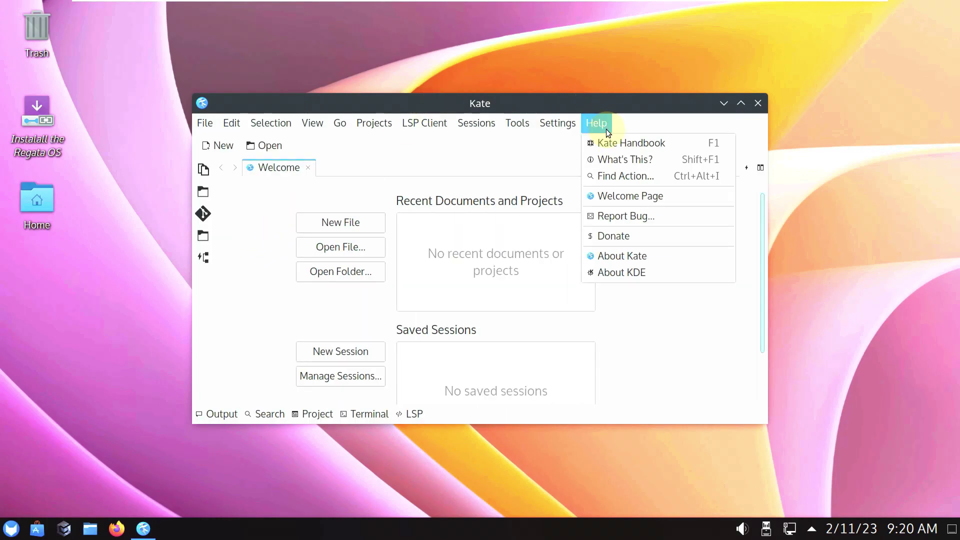
left_click(610, 260)
left_click(602, 50)
left_click(758, 103)
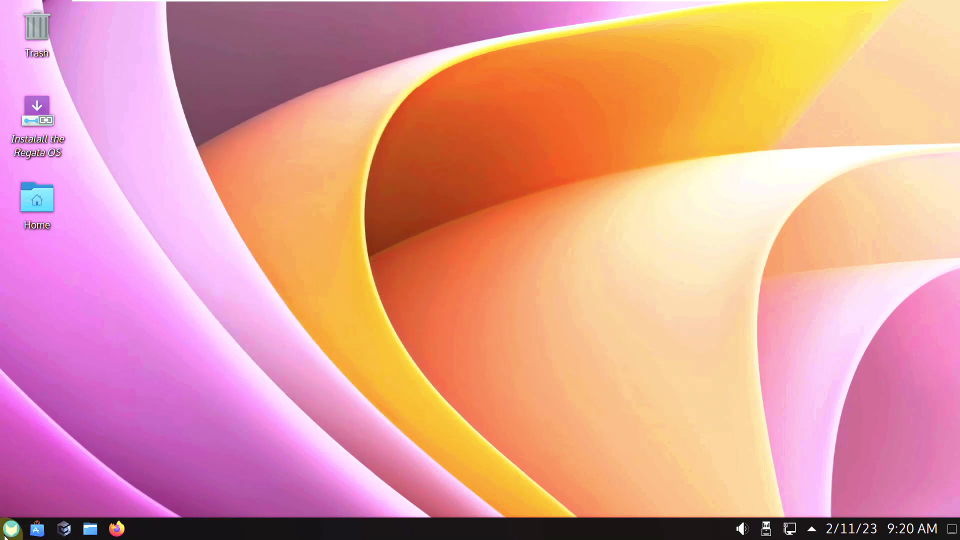
Browse the Utilities and System applications, and try opening Software Repositories, cancelling its root password request
left_click(11, 528)
left_click(47, 445)
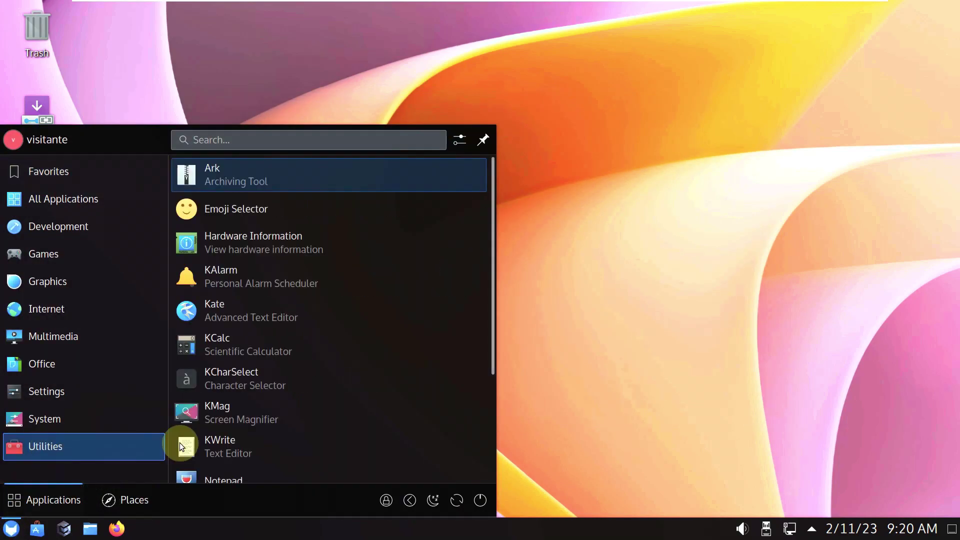
scroll(253, 364, "down", 3)
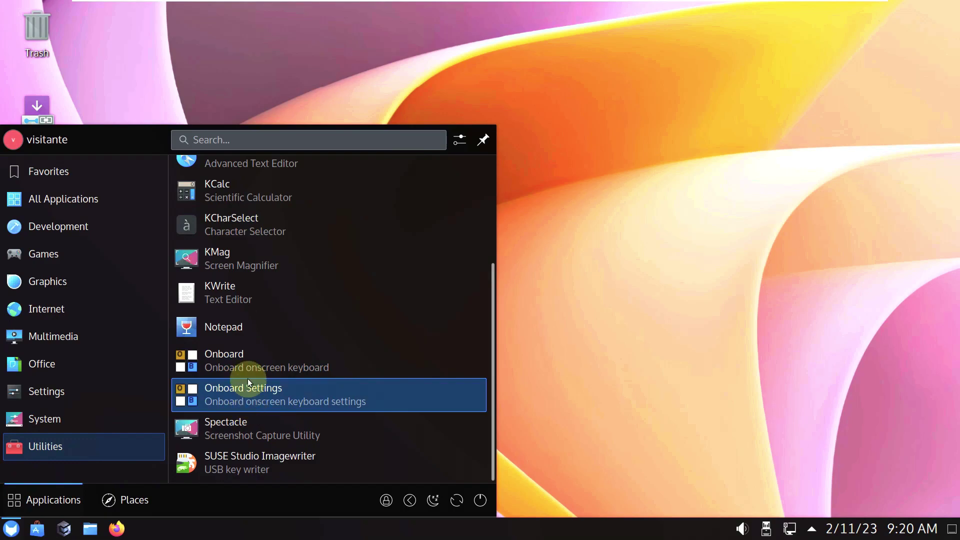
left_click(107, 410)
scroll(321, 355, "down", 3)
scroll(321, 355, "down", 6)
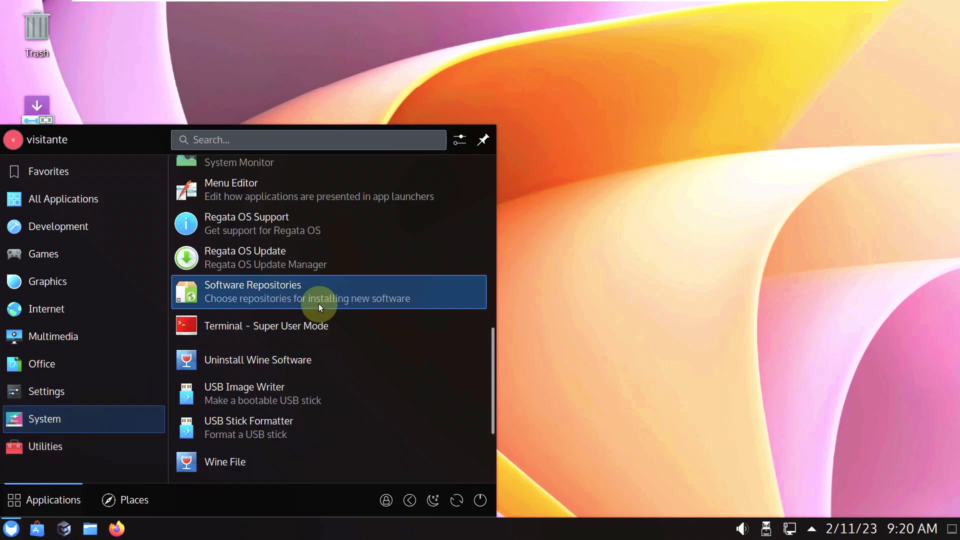
left_click(320, 305)
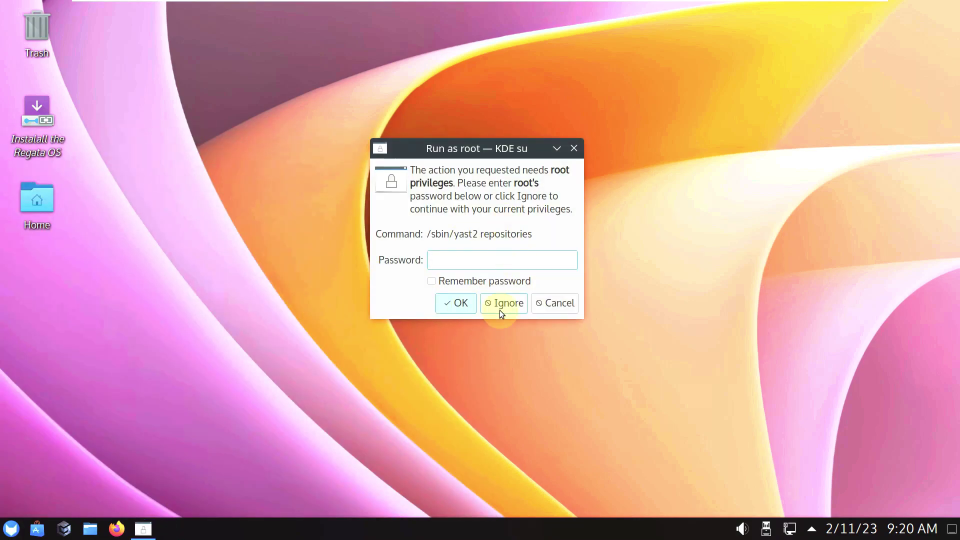
left_click(536, 311)
Try to launch the YaST software manager from the System applications and cancel the launch
left_click(11, 528)
mouse_move(64, 436)
scroll(320, 319, "down", 4)
scroll(320, 320, "up", 4)
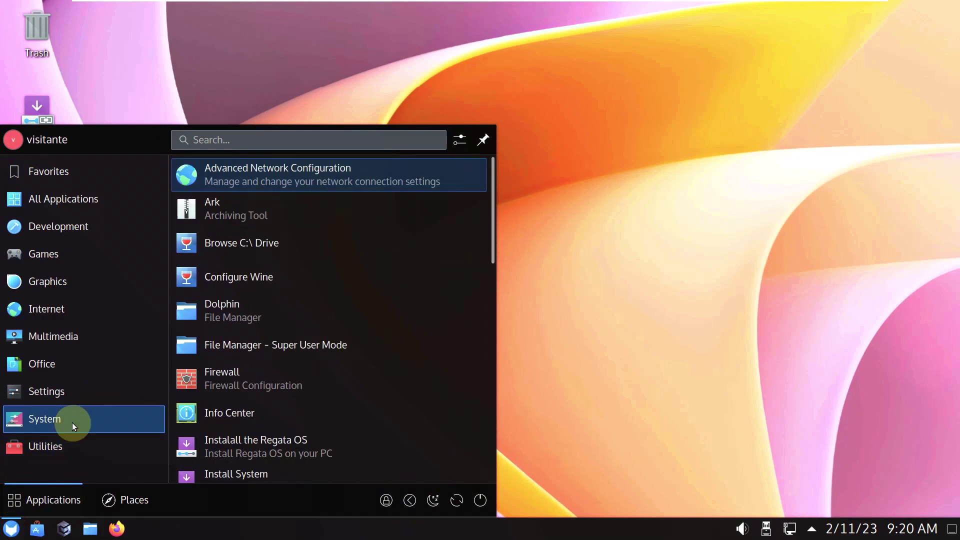
scroll(292, 392, "down", 8)
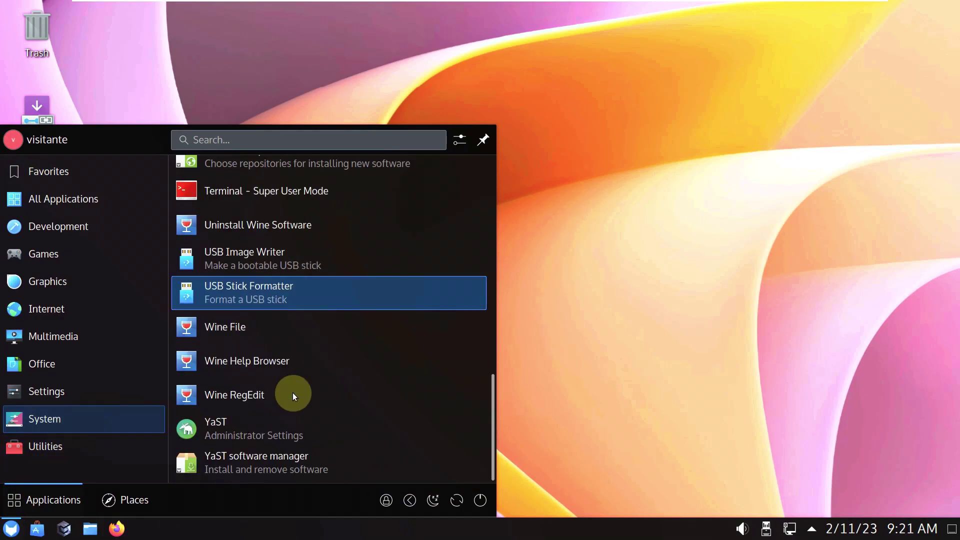
left_click(226, 464)
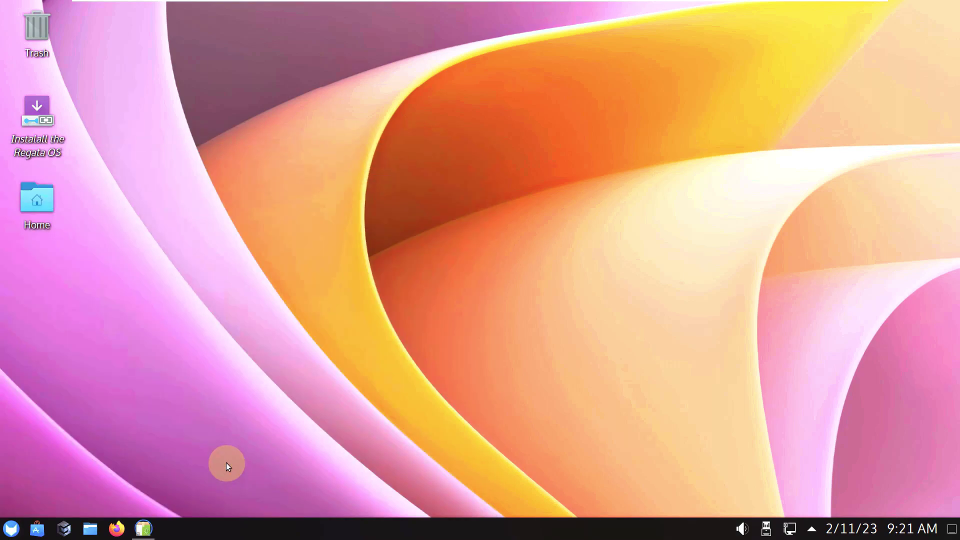
left_click(540, 308)
Browse the Multimedia, Internet, Games and All Applications categories and the Places view in the launcher, and request a system shutdown
left_click(12, 529)
left_click(75, 392)
left_click(138, 349)
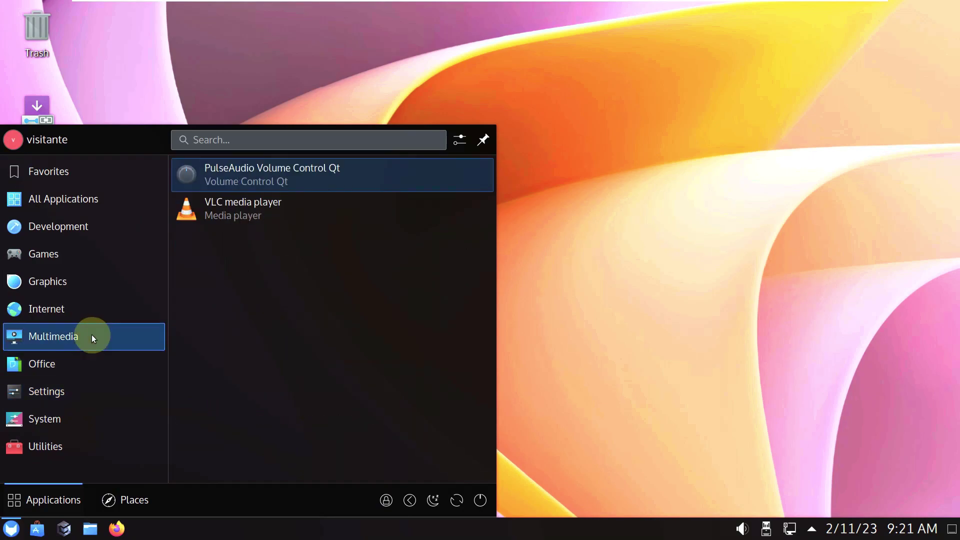
mouse_move(98, 308)
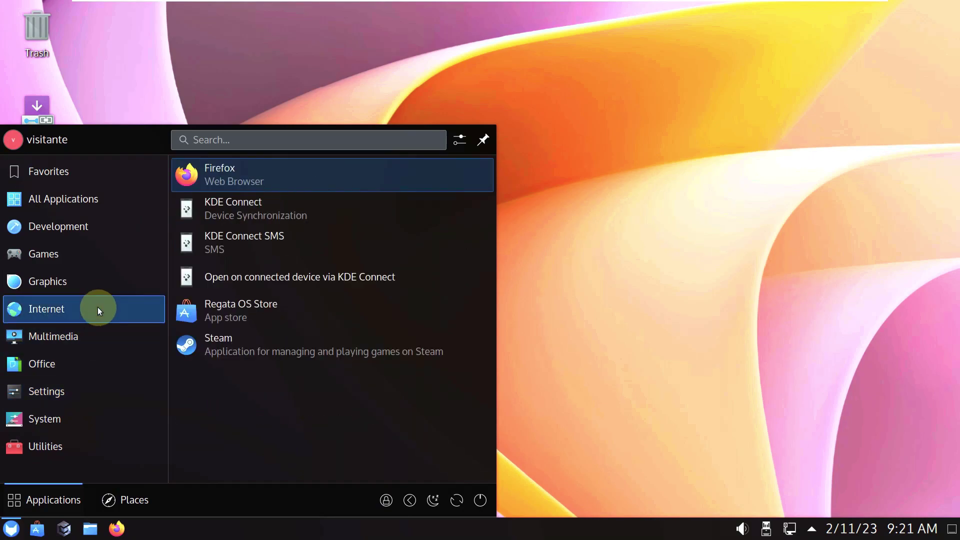
mouse_move(106, 253)
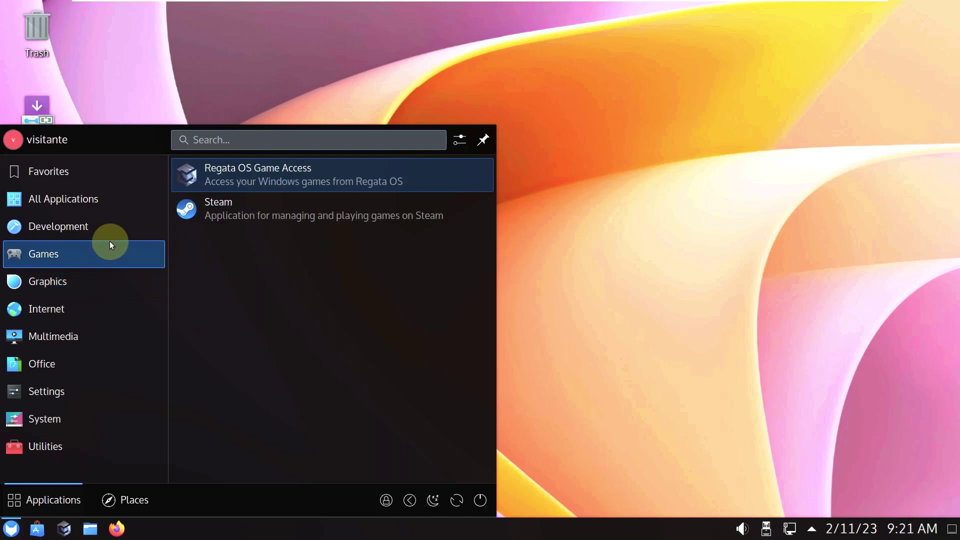
mouse_move(119, 203)
scroll(371, 265, "down", 5)
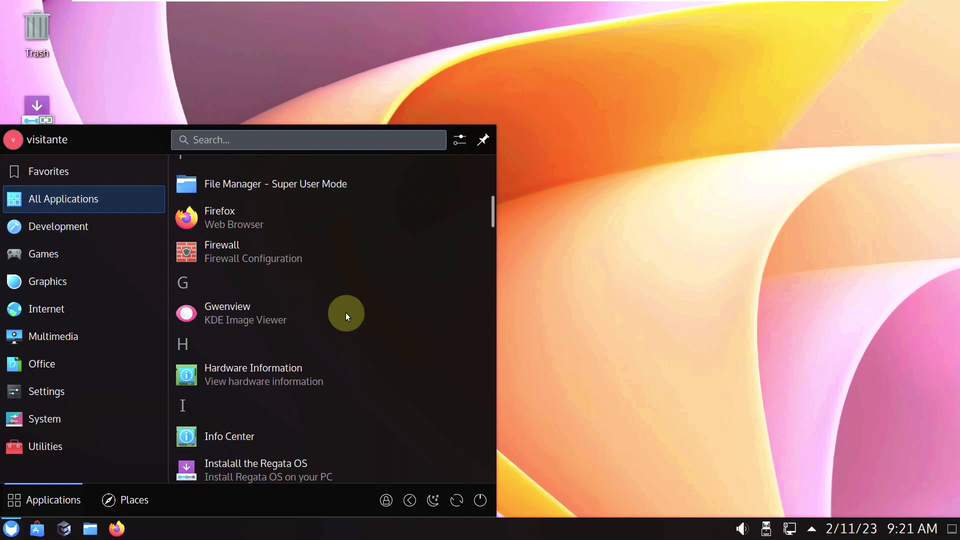
scroll(348, 369, "down", 3)
mouse_move(127, 508)
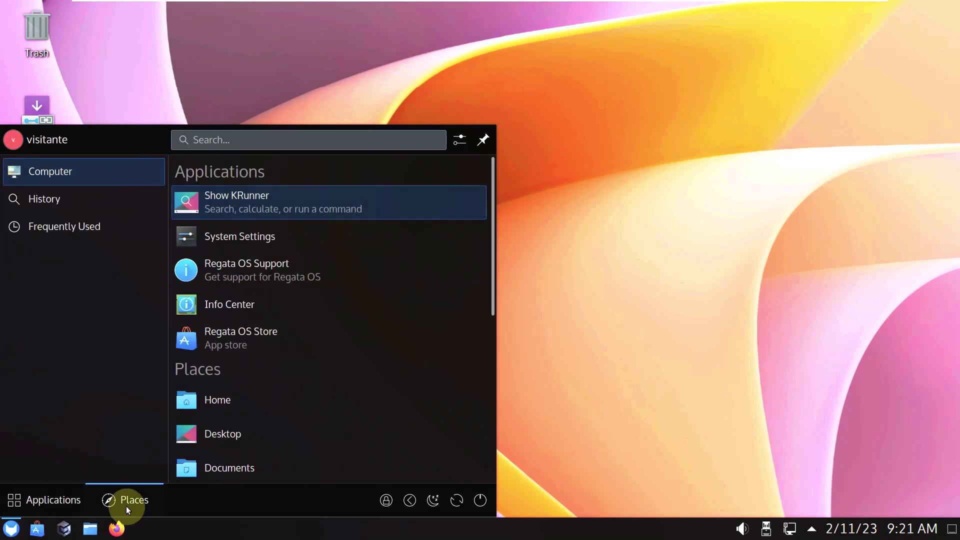
left_click(486, 496)
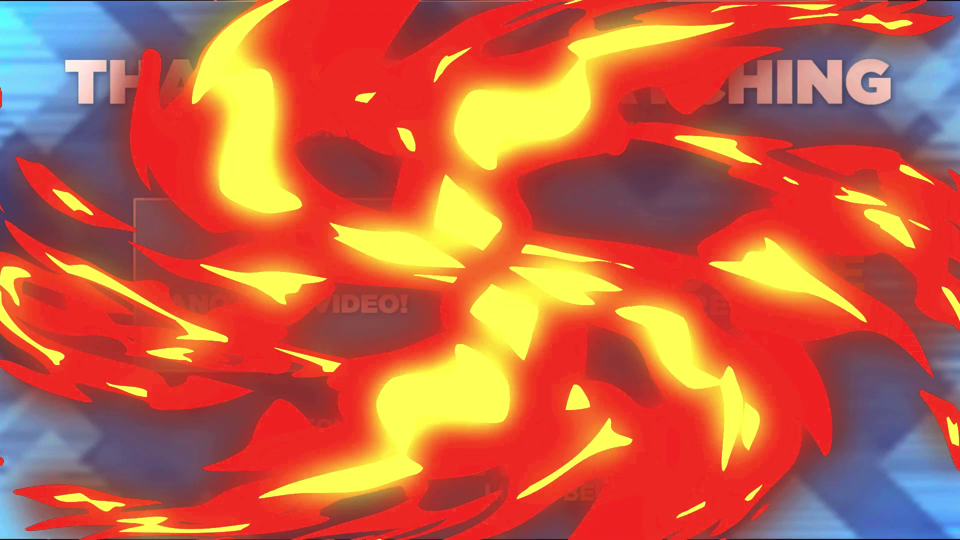